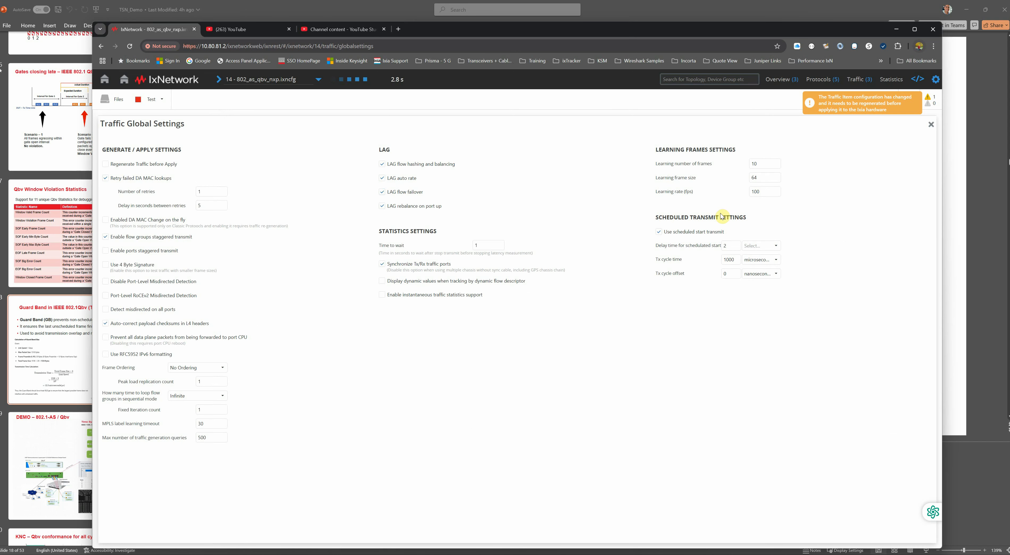
# Review the scheduled transmit settings, close the traffic global settings and go to the topology overview.
pyautogui.click(658, 233)
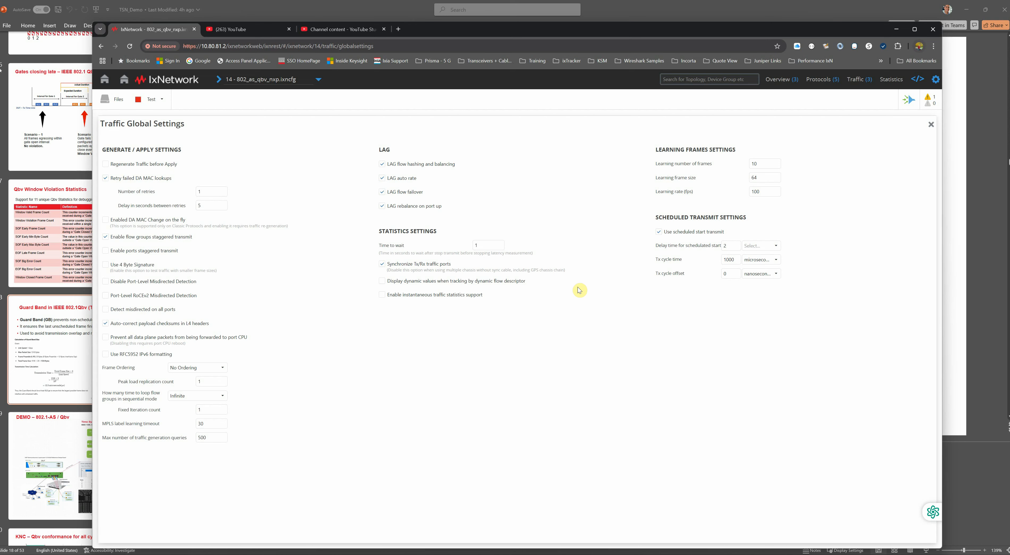
pyautogui.click(931, 124)
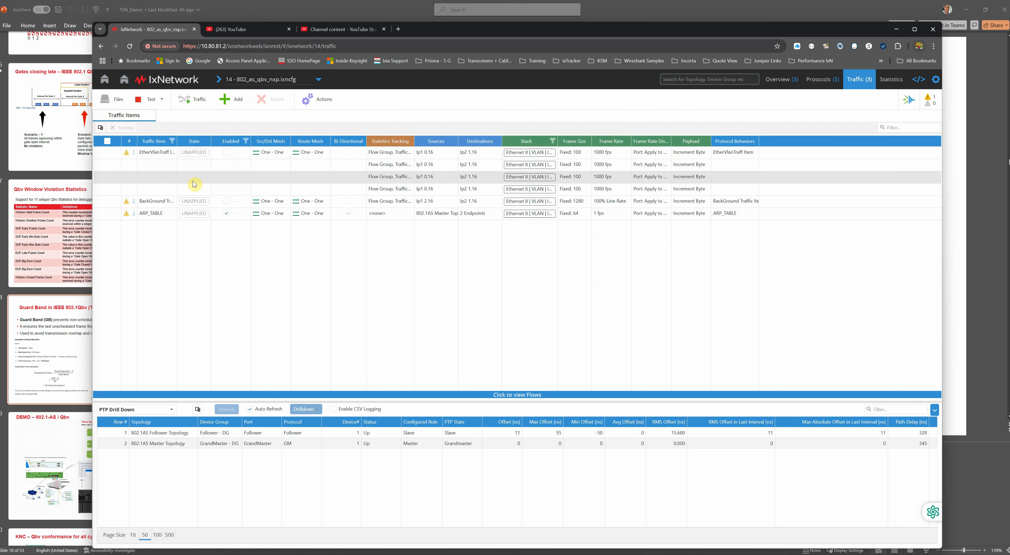
pyautogui.click(781, 79)
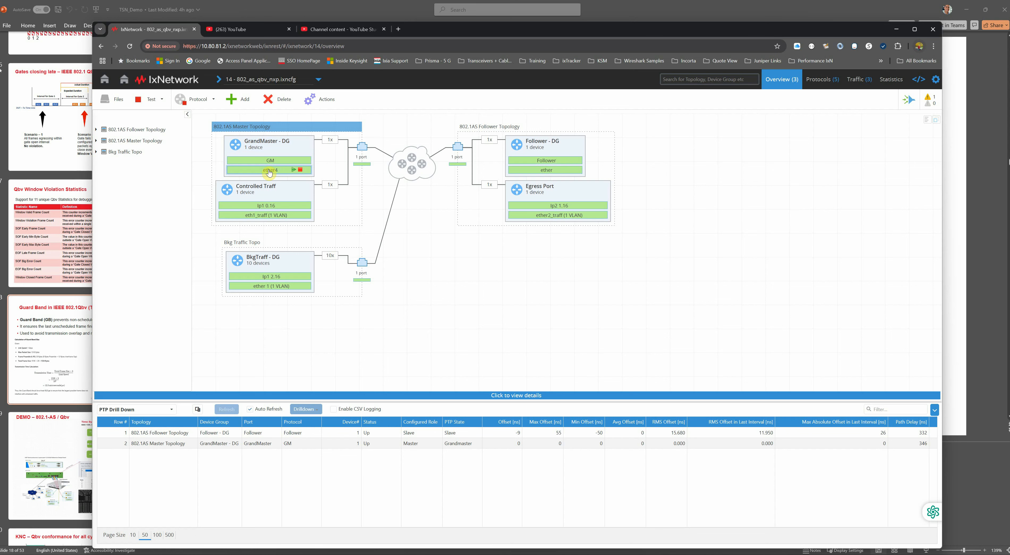
# Inspect the IPv4 settings of the Controlled Traff device group and the path delay and port identity columns in PTP Drill Down.
pyautogui.click(260, 206)
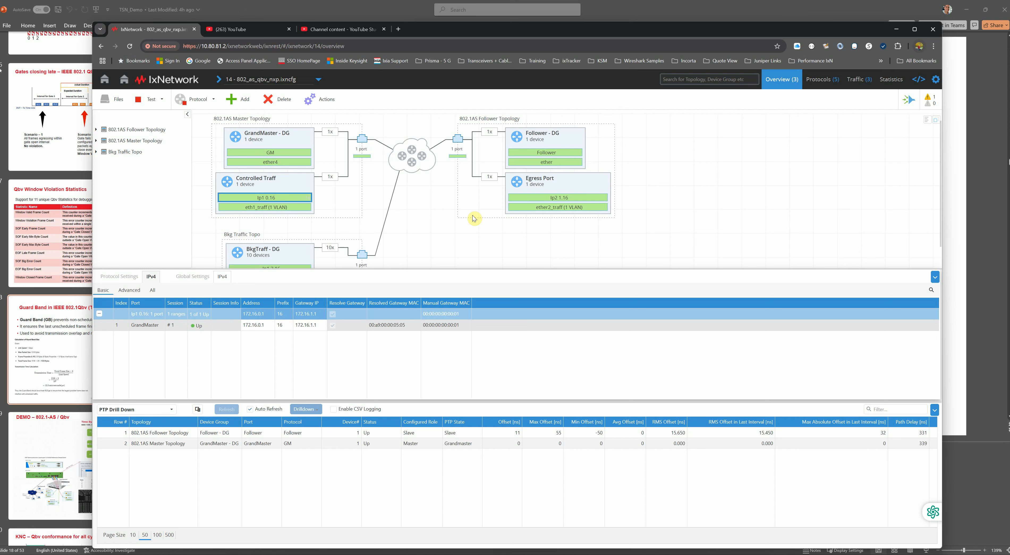
pyautogui.scroll(-1, 455, 224)
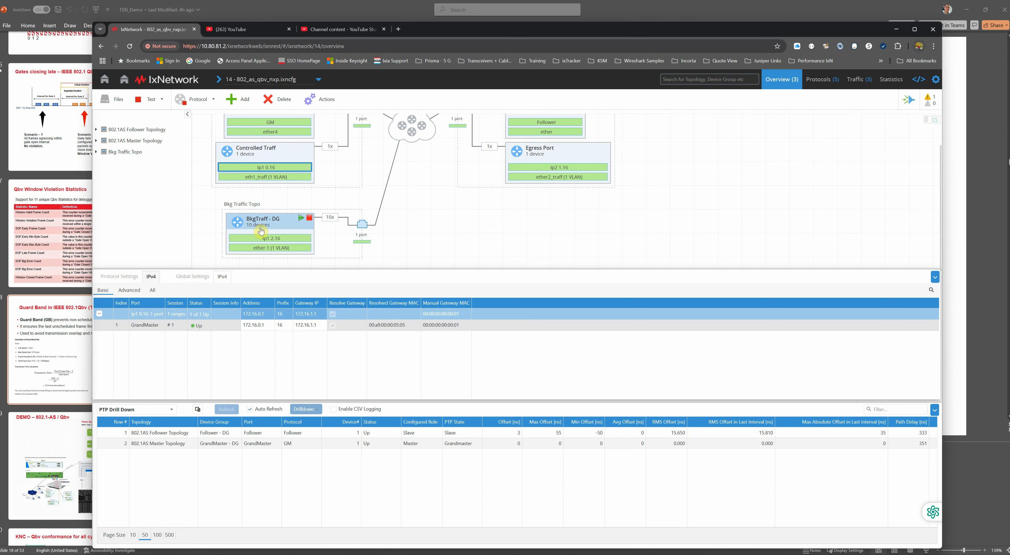
pyautogui.scroll(1, 404, 236)
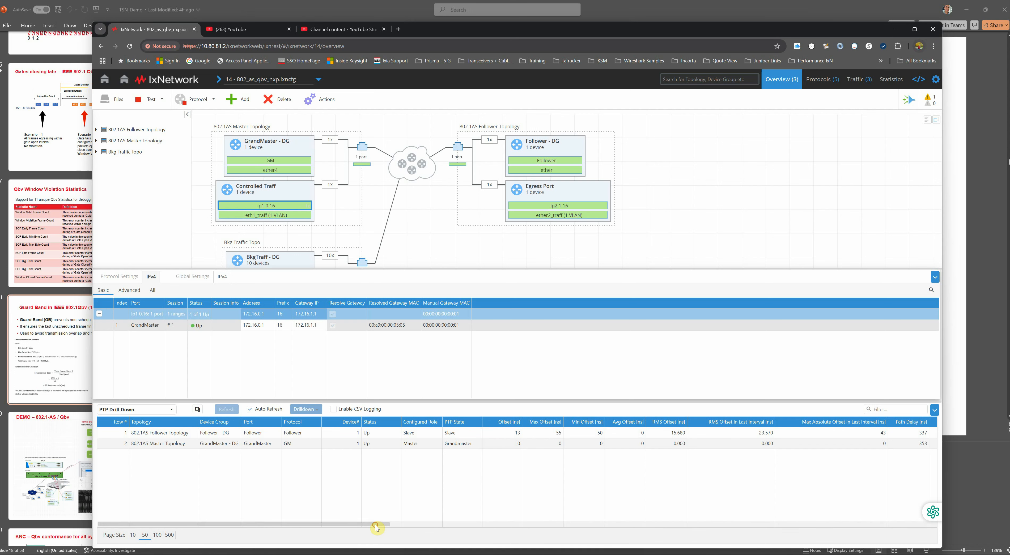
pyautogui.moveTo(382, 525); pyautogui.dragTo(549, 523)
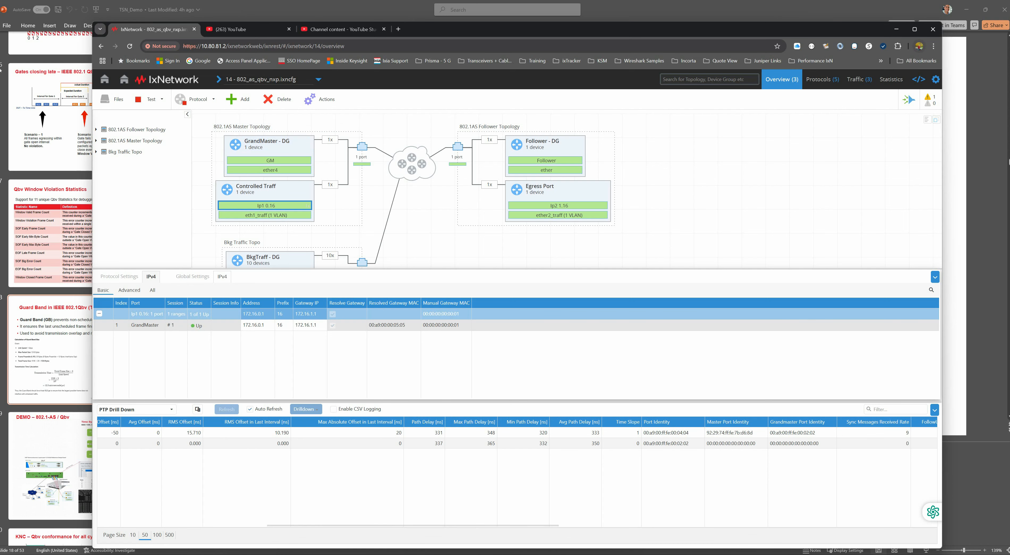
# Switch to the Notepad notes and copy the command tail -F /var/log/fgptp-br | grep -E "Port\(1|Port\(0".
pyautogui.hotkey('alt', 'Tab')
pyautogui.click(240, 231)
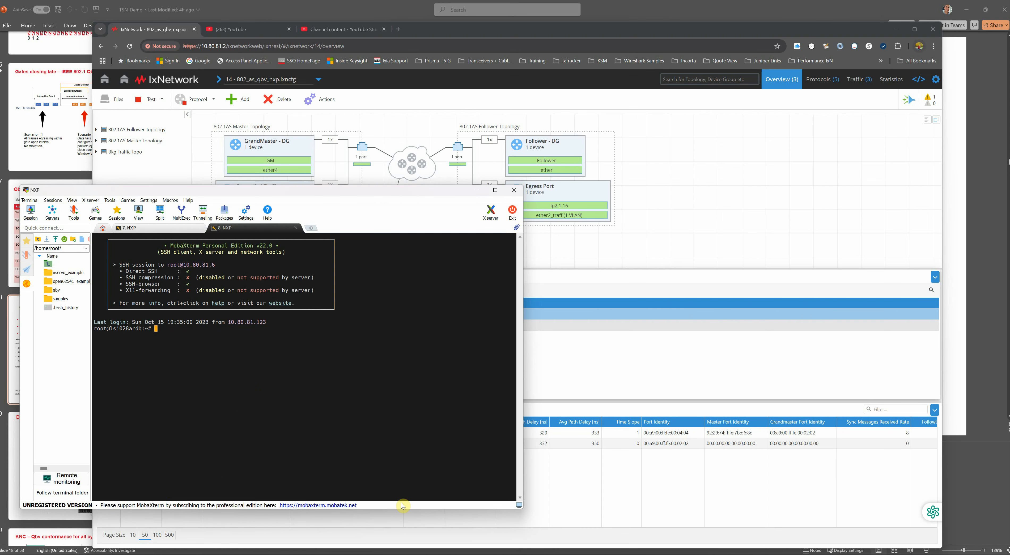
pyautogui.hotkey('alt', 'Tab')
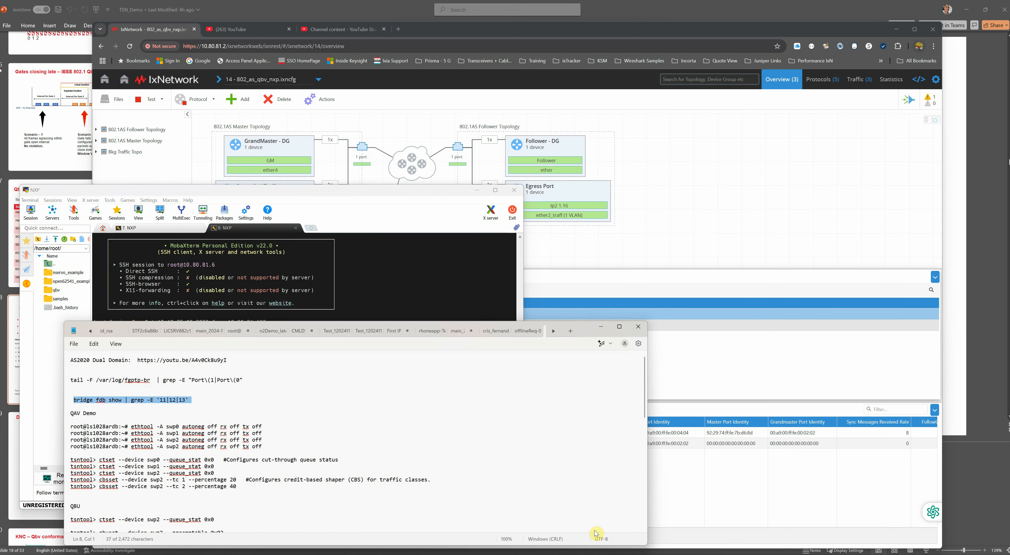
pyautogui.click(90, 388)
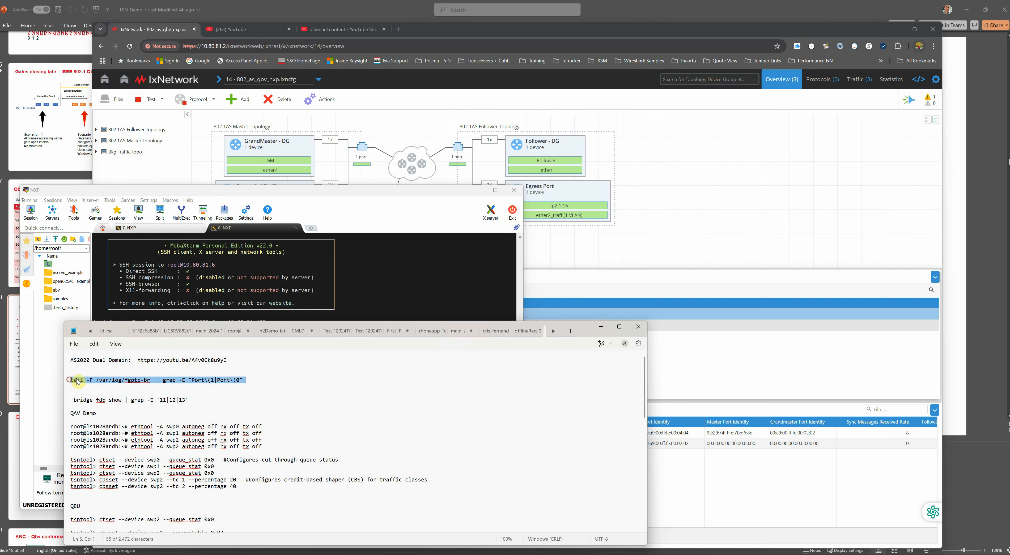
pyautogui.tripleClick(91, 380)
pyautogui.rightClick(152, 380)
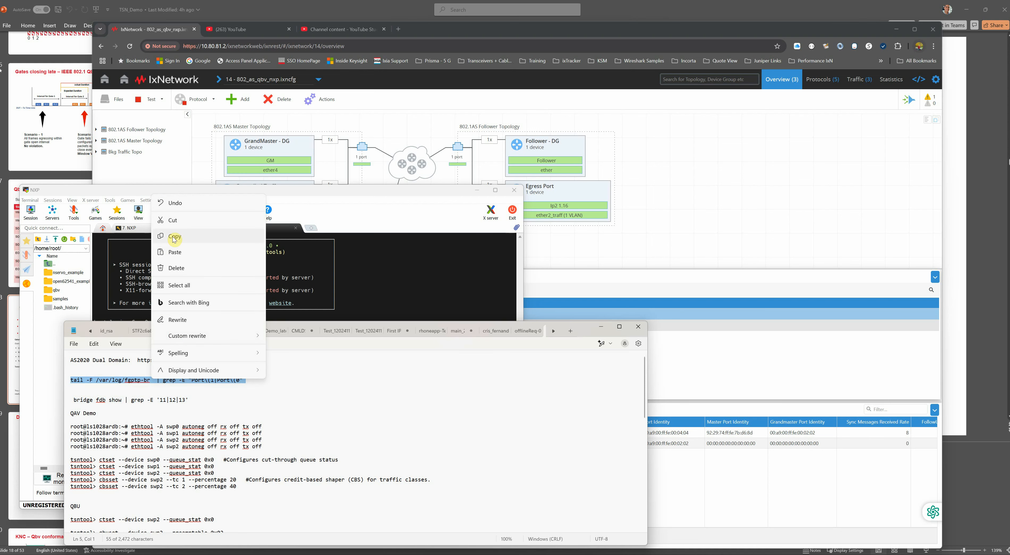
pyautogui.click(175, 238)
# Run the copied fgptp-br log command in MobaXterm's second NXP session and stop it after the port details are output.
pyautogui.click(367, 283)
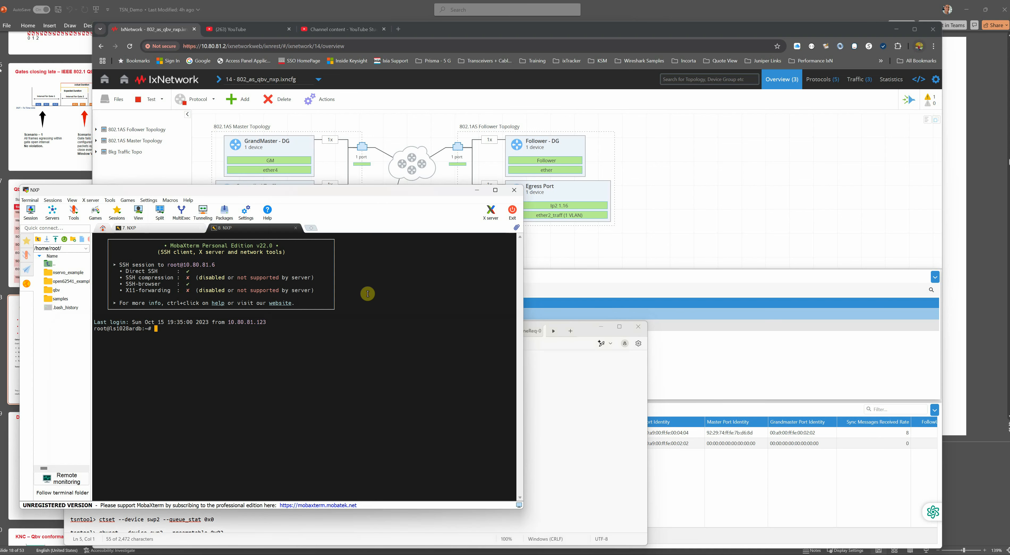
pyautogui.rightClick(304, 377)
pyautogui.click(250, 397)
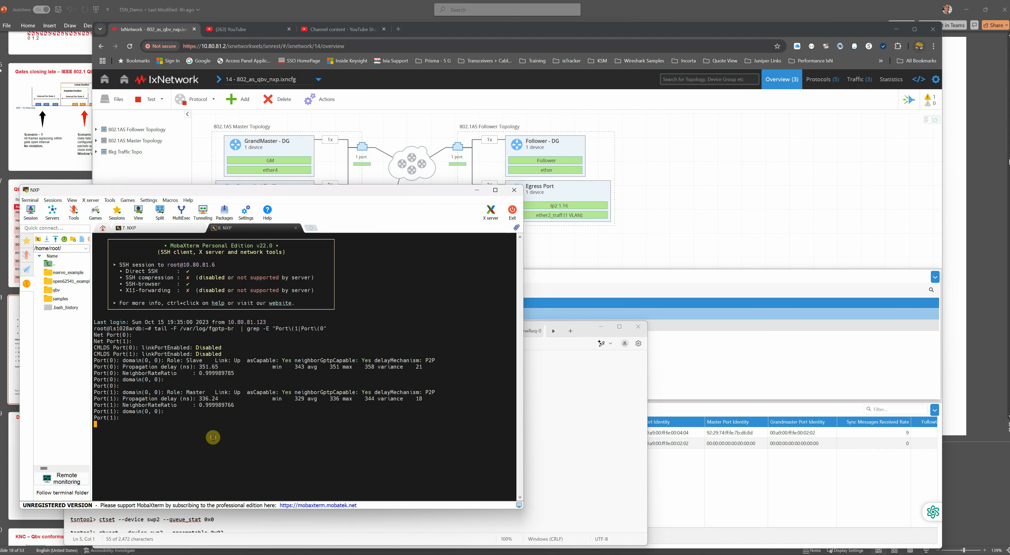
pyautogui.hotkey('ctrl', 'c')
# Examine the role, propagation delay and domain of Port(0) and Port(1) in the terminal output.
pyautogui.moveTo(102, 361); pyautogui.dragTo(115, 361)
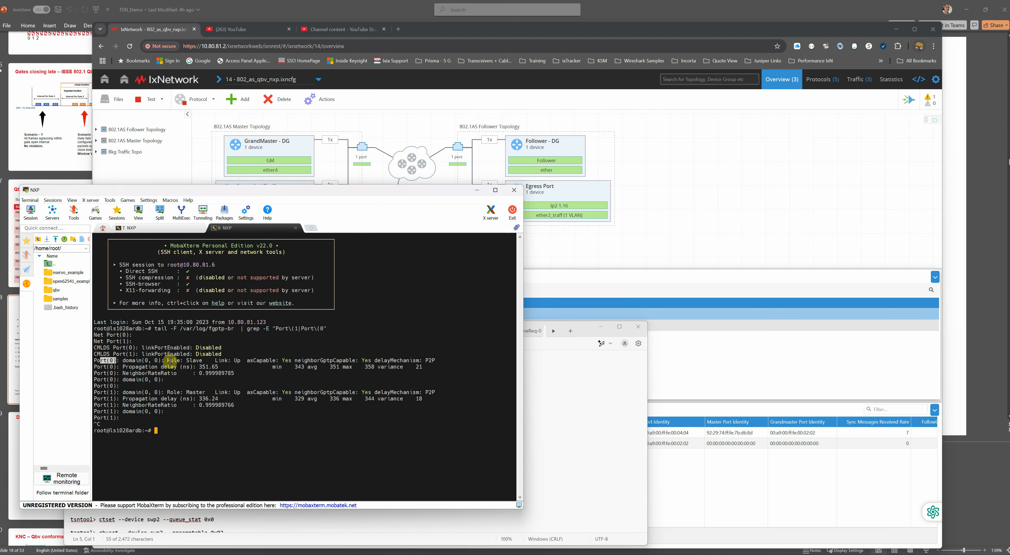
pyautogui.moveTo(164, 360); pyautogui.dragTo(221, 367)
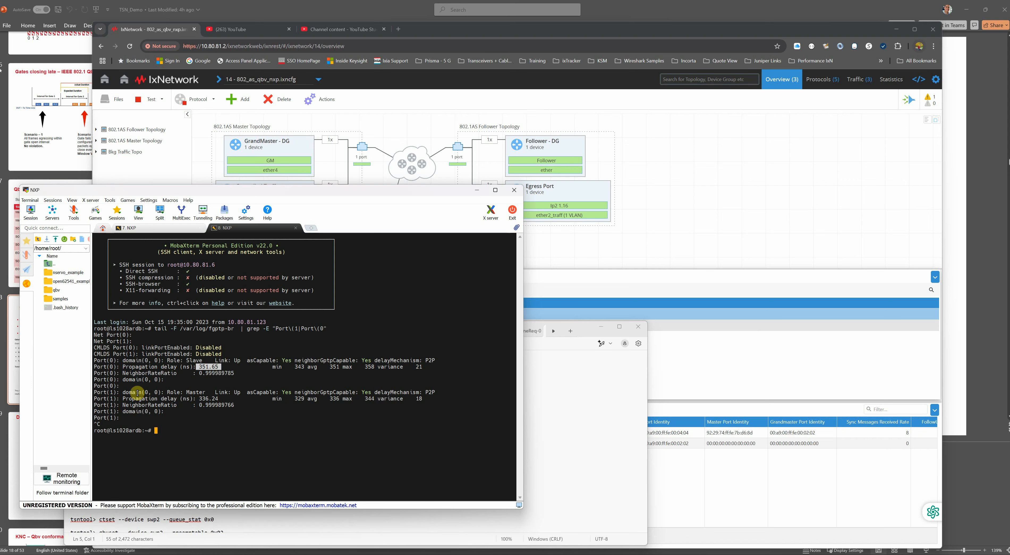
pyautogui.moveTo(102, 392); pyautogui.dragTo(119, 392)
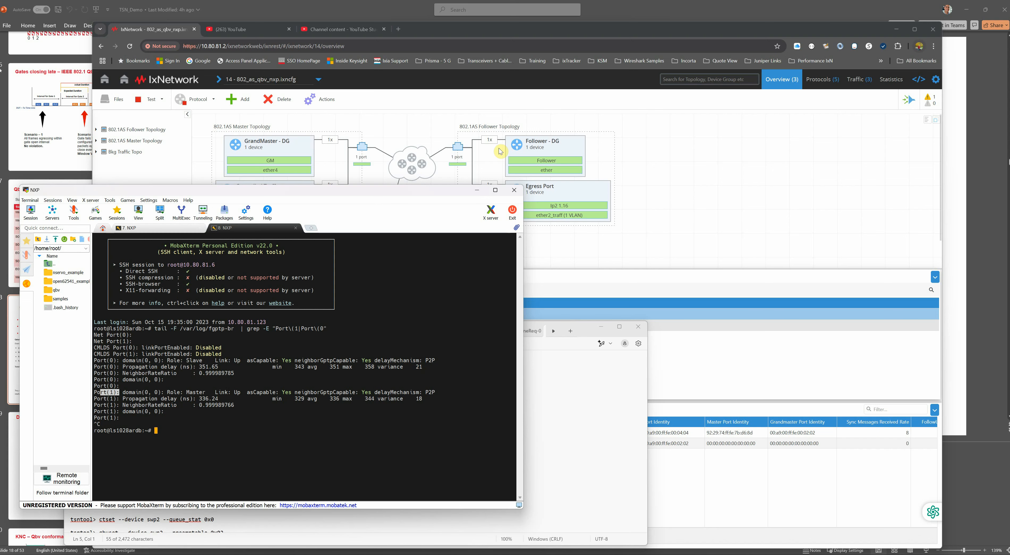
pyautogui.click(190, 394)
pyautogui.doubleClick(190, 393)
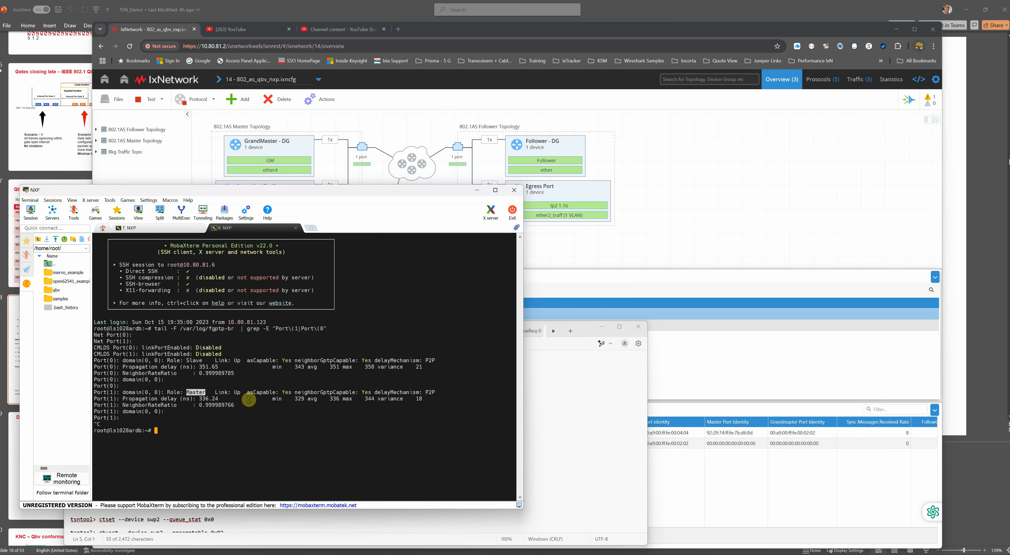
pyautogui.click(202, 401)
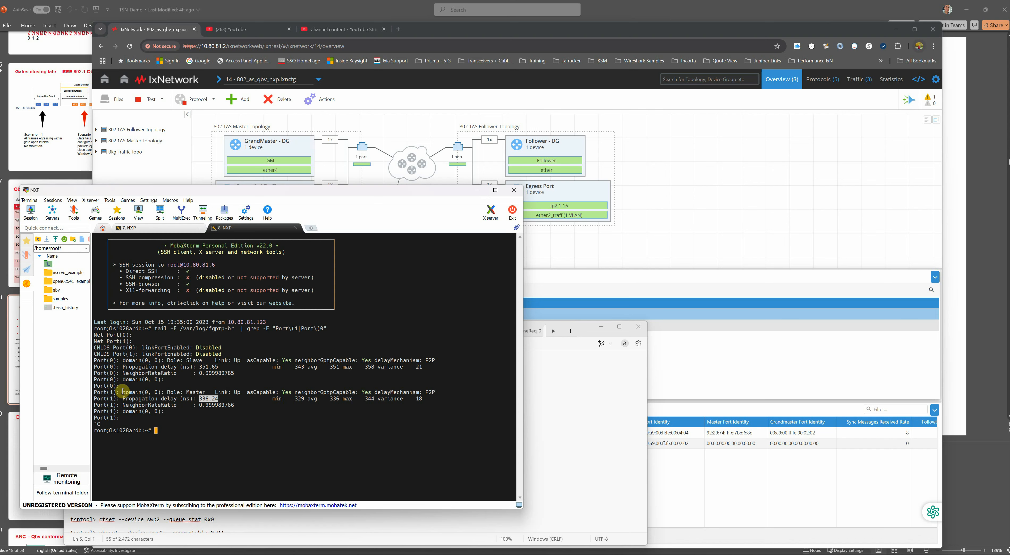
pyautogui.moveTo(123, 392); pyautogui.dragTo(164, 380)
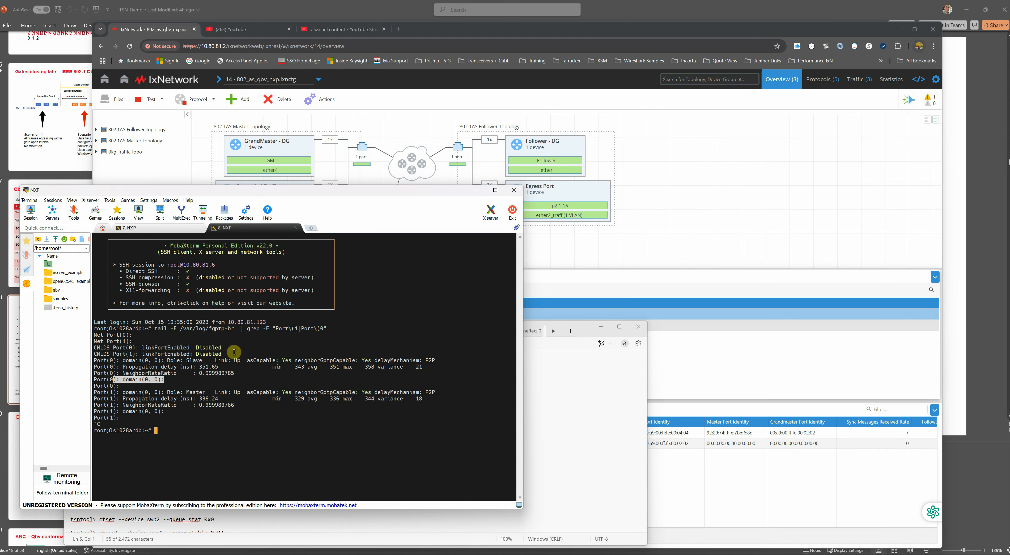
# Check the Qbv script output in the first NXP session, return to the second session and minimize MobaXterm.
pyautogui.click(169, 231)
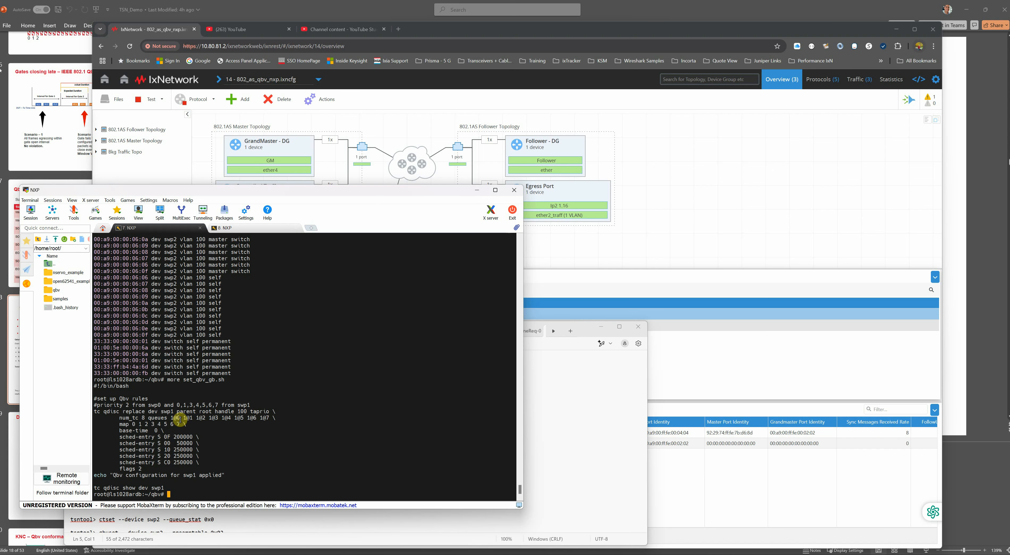
pyautogui.click(254, 229)
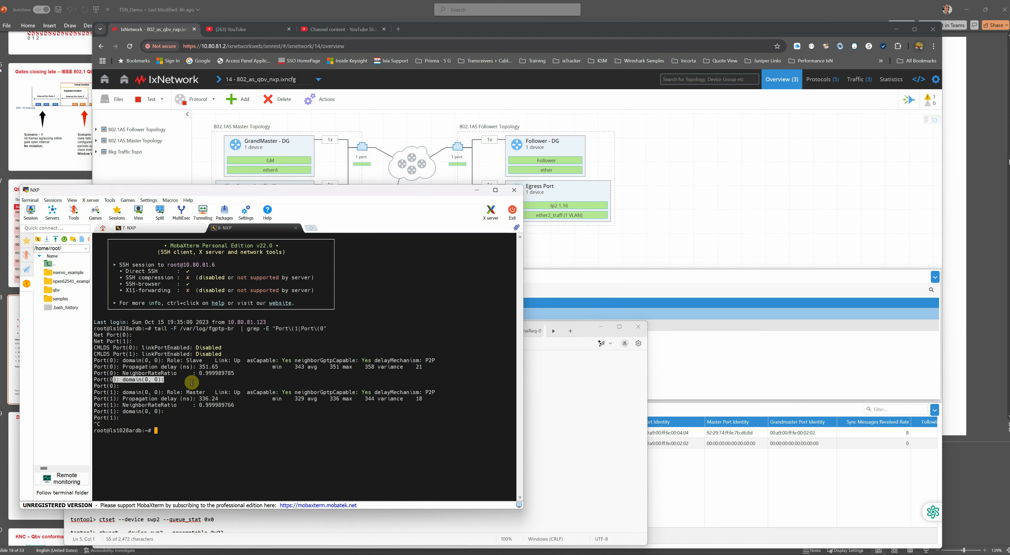
pyautogui.click(477, 191)
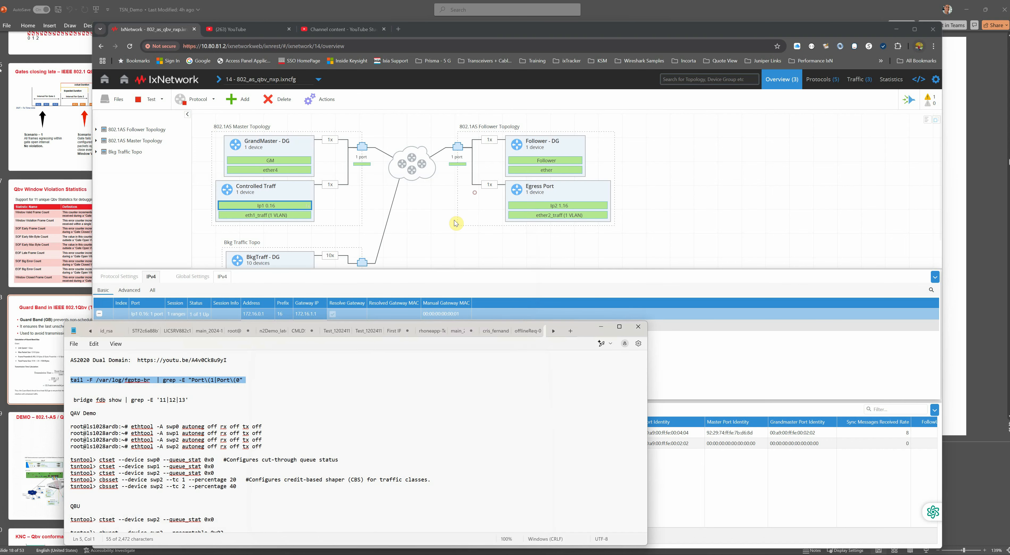
# Generate and apply all traffic items in IxNetwork.
pyautogui.click(859, 80)
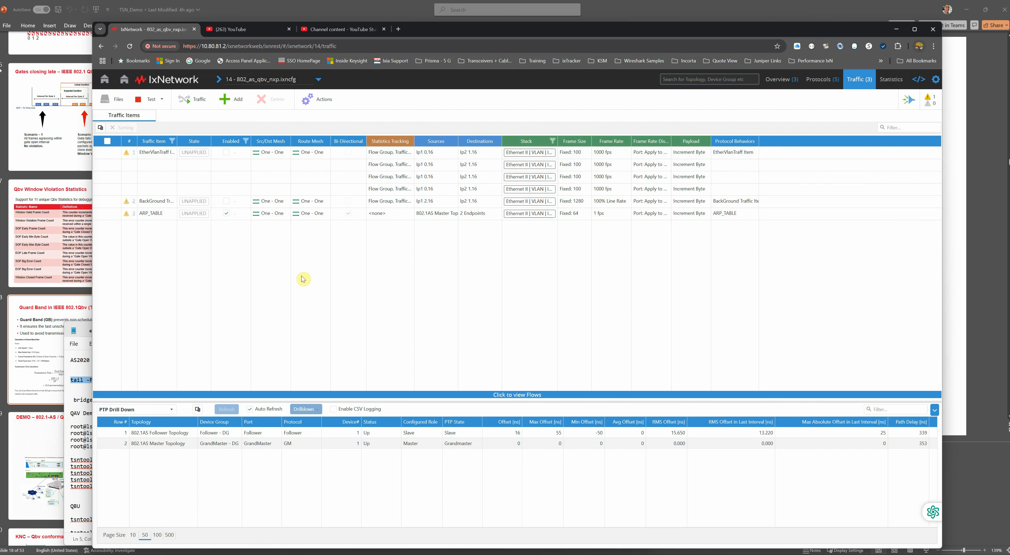
pyautogui.click(328, 105)
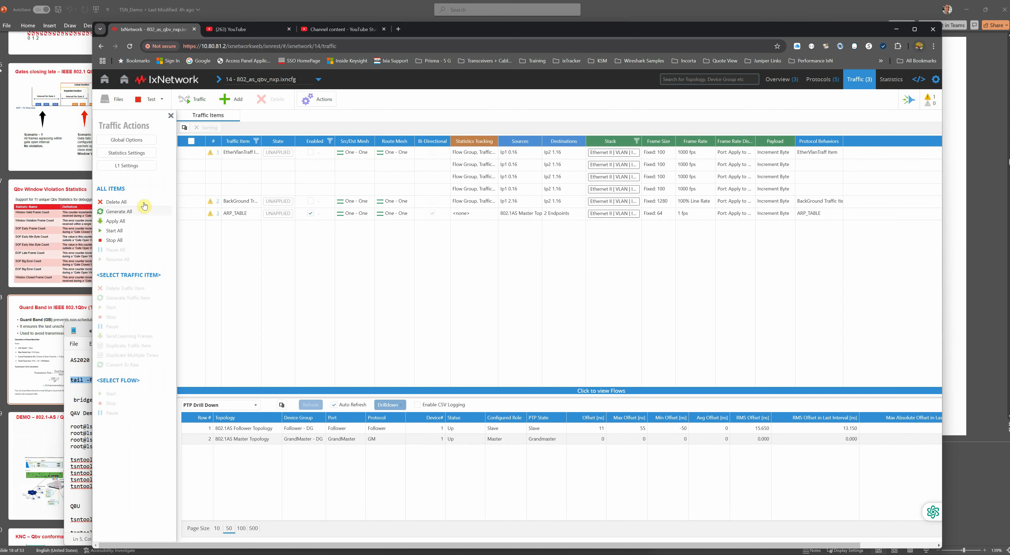
pyautogui.click(135, 212)
pyautogui.click(114, 224)
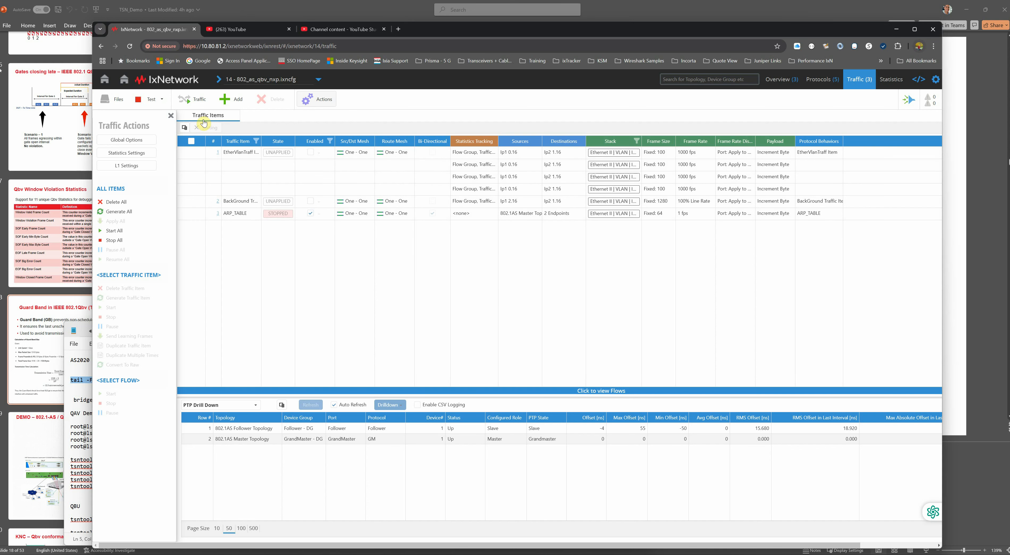
# Start the applied traffic and close the traffic actions.
pyautogui.click(197, 104)
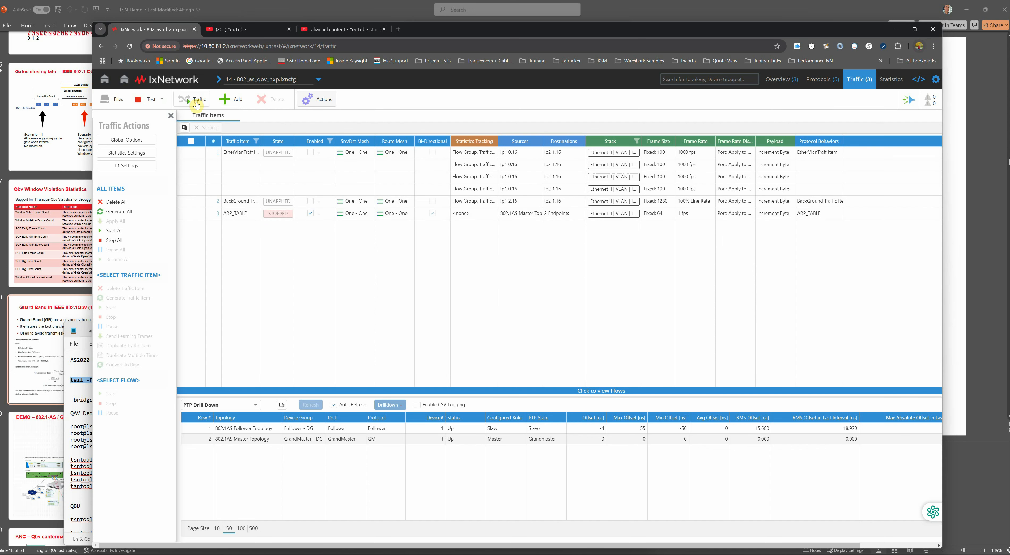
pyautogui.click(172, 118)
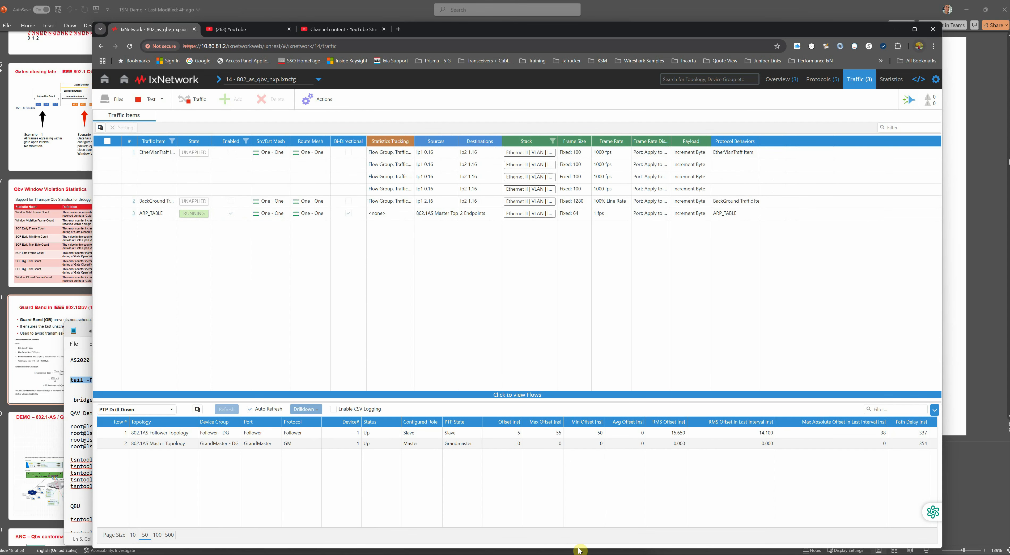
# Copy the bridge fdb show part of the command, without the grep filter, from the Notepad notes.
pyautogui.click(591, 544)
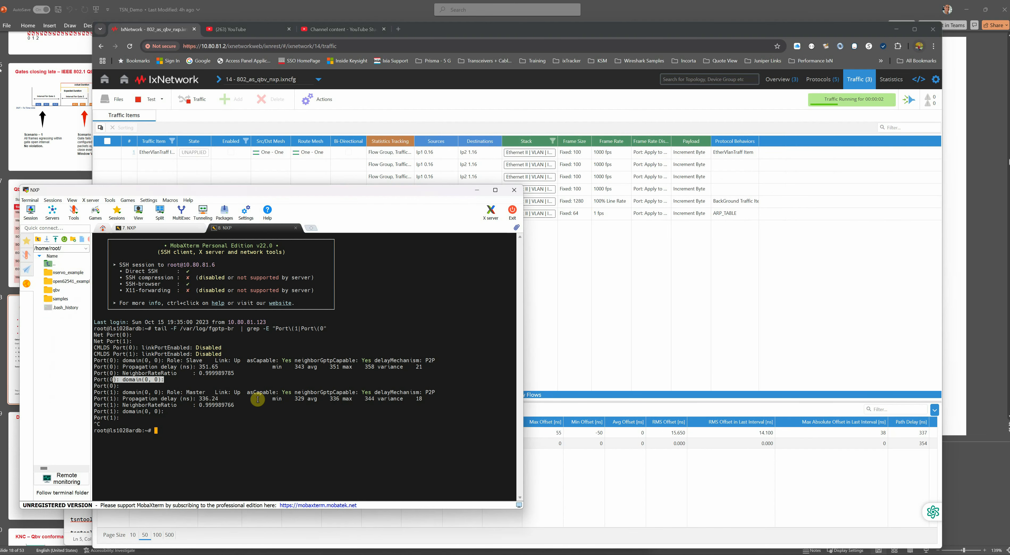
pyautogui.click(581, 550)
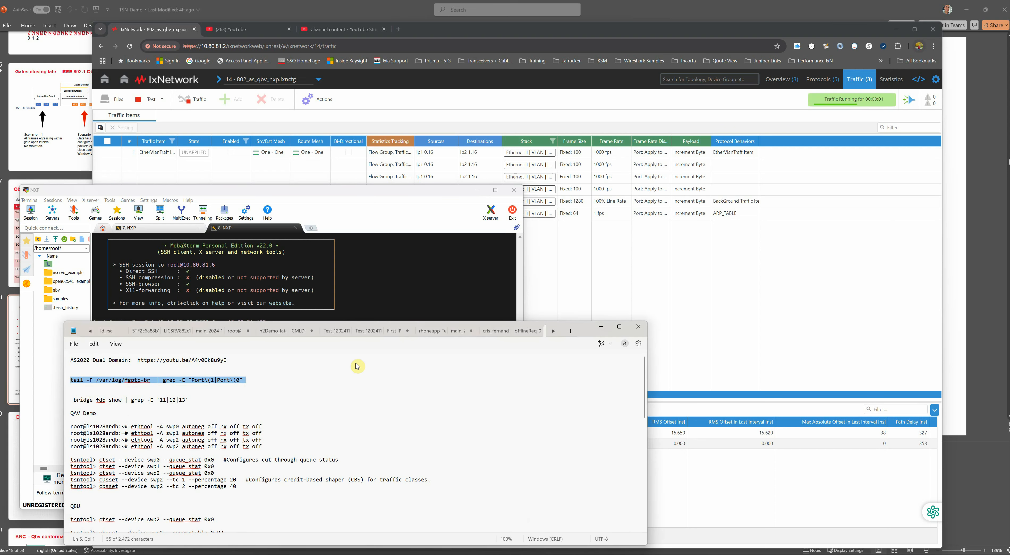
pyautogui.moveTo(71, 397); pyautogui.dragTo(115, 404)
pyautogui.rightClick(114, 404)
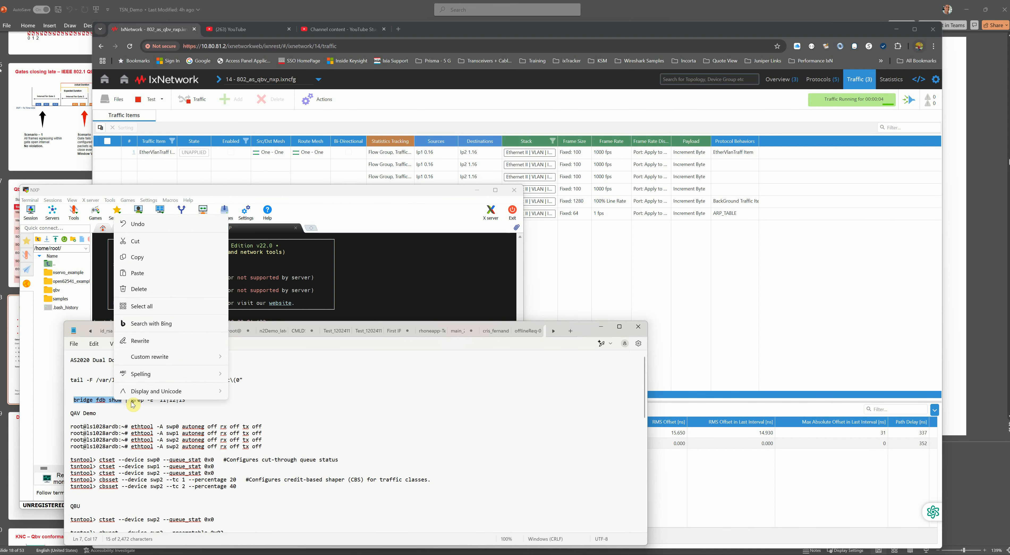
pyautogui.click(150, 262)
# Run bridge fdb show in MobaXterm's second NXP session to list the switch's MAC table.
pyautogui.click(401, 293)
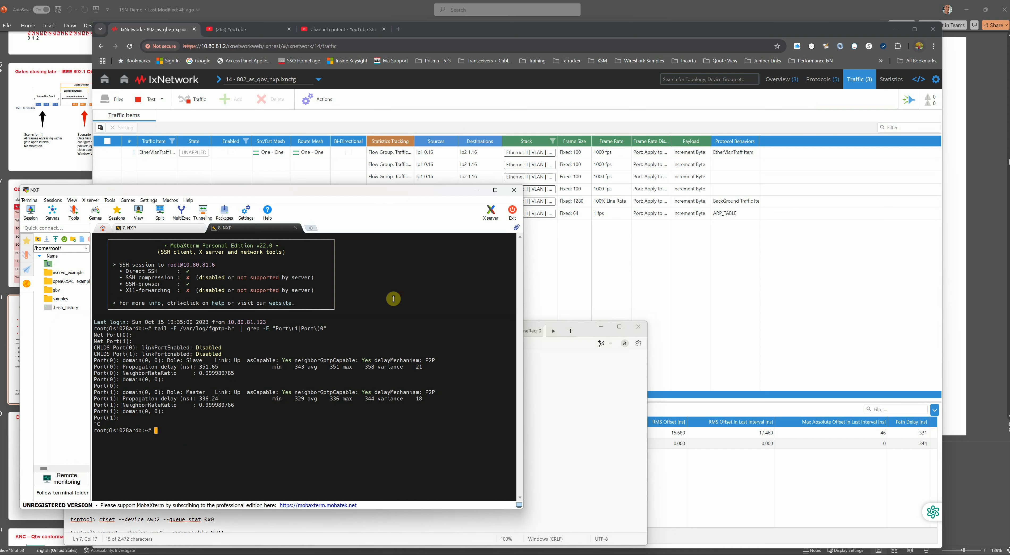
pyautogui.hotkey('ctrl', 'c')
pyautogui.rightClick(241, 429)
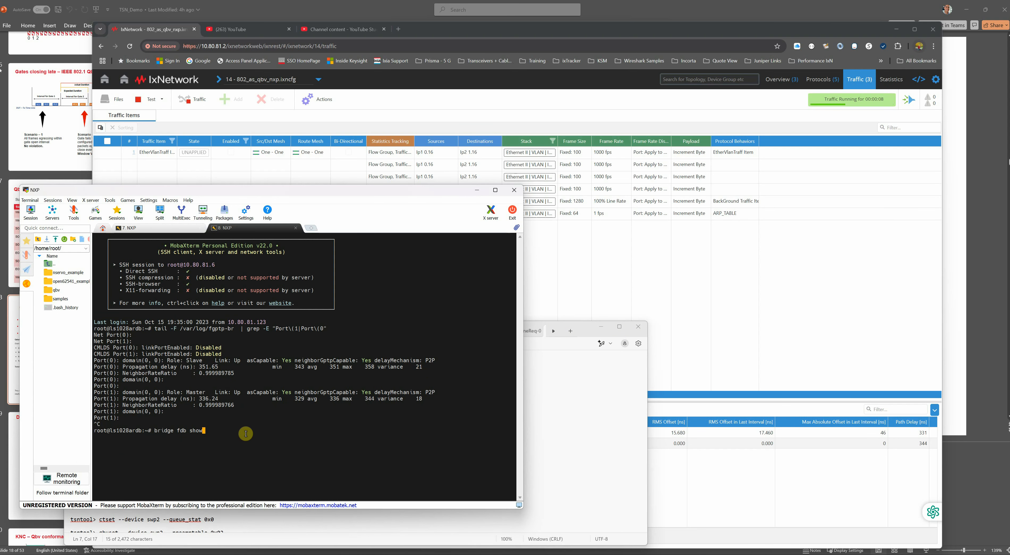
pyautogui.press('Return')
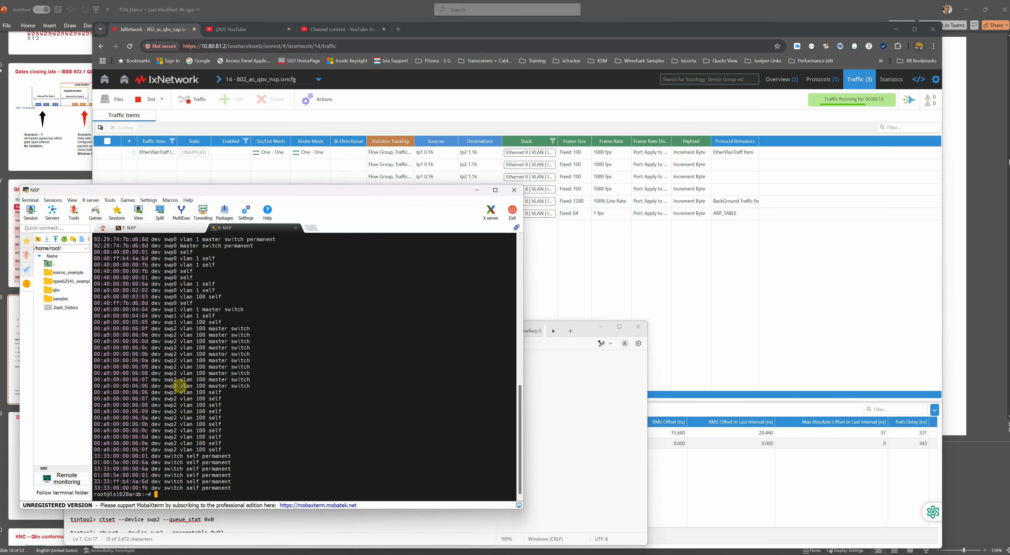
# Examine the MAC address entries for swp1 and swp2 in the forwarding table output.
pyautogui.moveTo(96, 330); pyautogui.dragTo(85, 439)
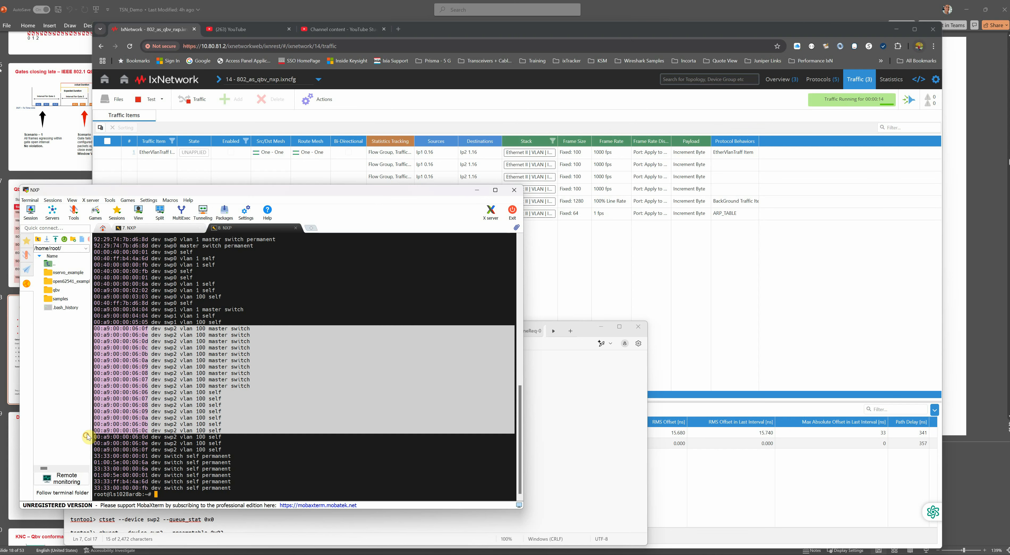
pyautogui.click(96, 308)
pyautogui.moveTo(96, 309); pyautogui.dragTo(91, 434)
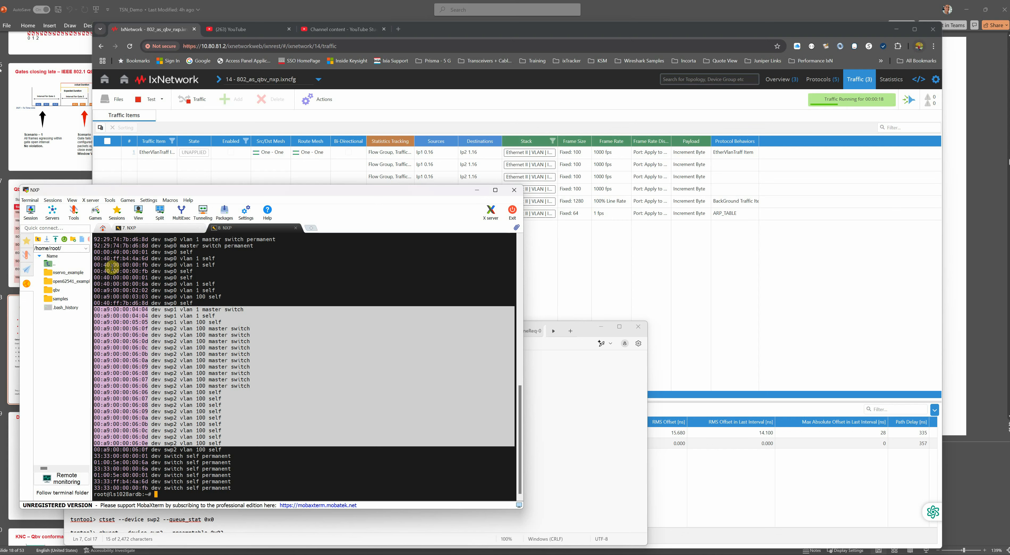
# Minimize the MobaXterm session and the Notepad notes to return to the IxNetwork traffic page.
pyautogui.moveTo(107, 266); pyautogui.dragTo(101, 434)
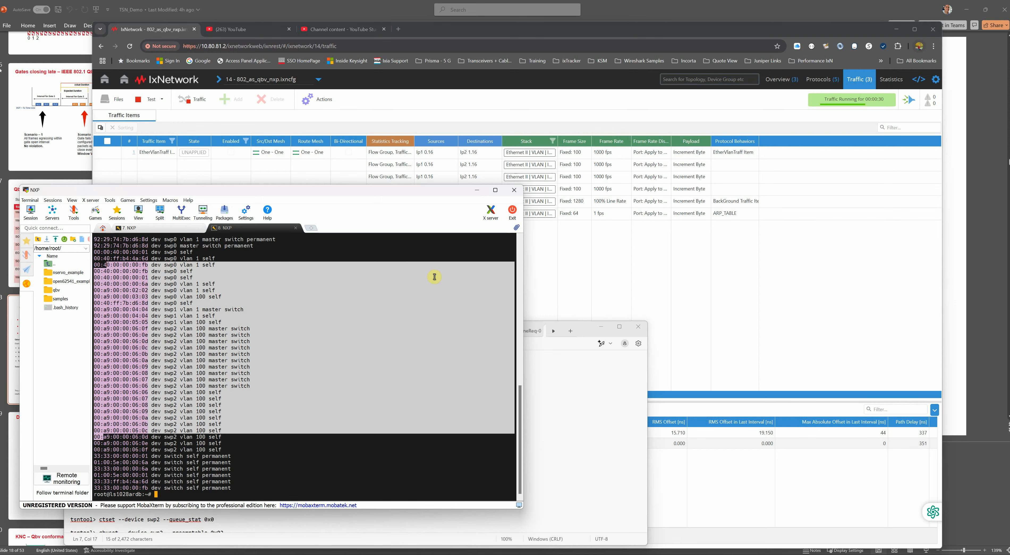
pyautogui.click(477, 190)
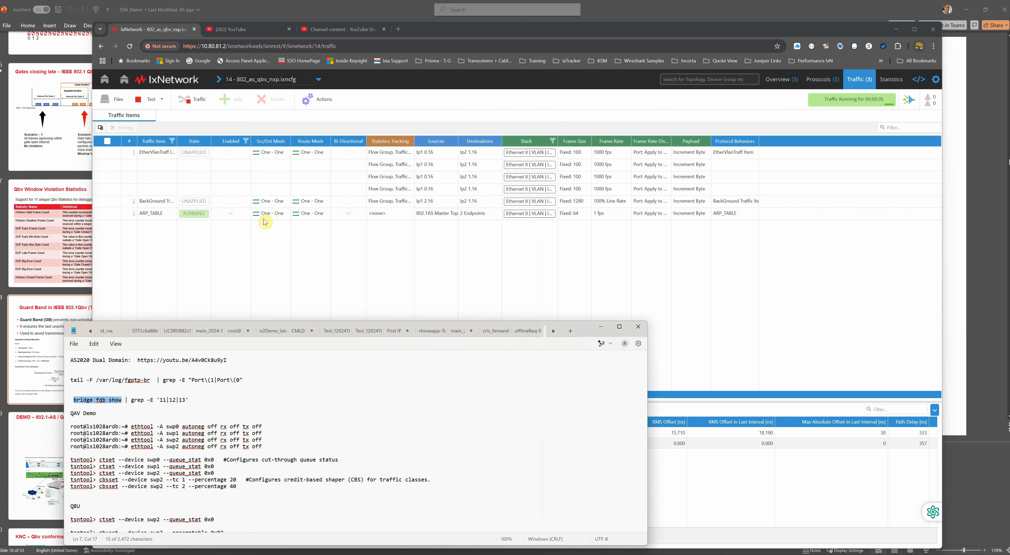
pyautogui.click(602, 329)
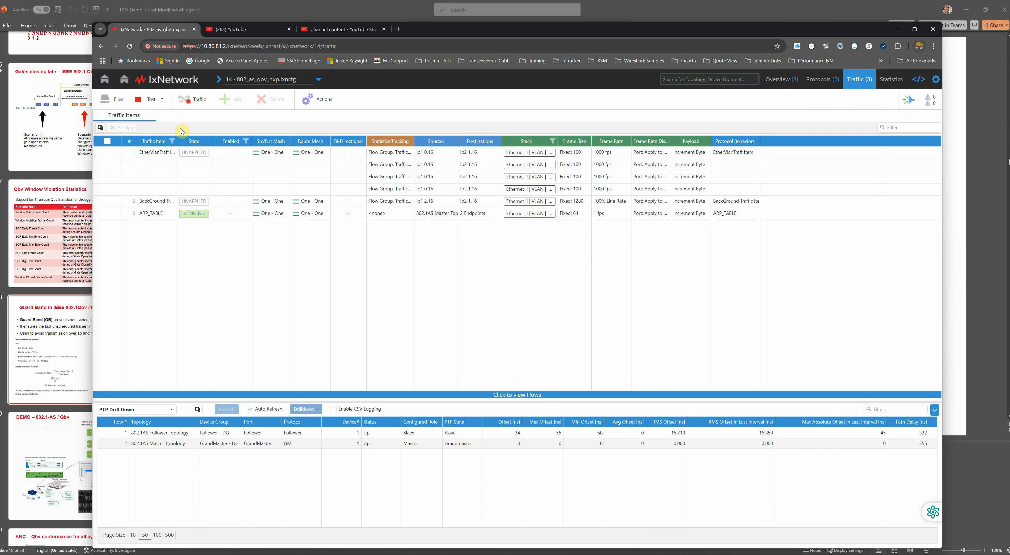
# Stop the running ARP traffic and switch the enabled traffic item from ARP_TABLE to EtherVlanTraff Item.
pyautogui.click(194, 108)
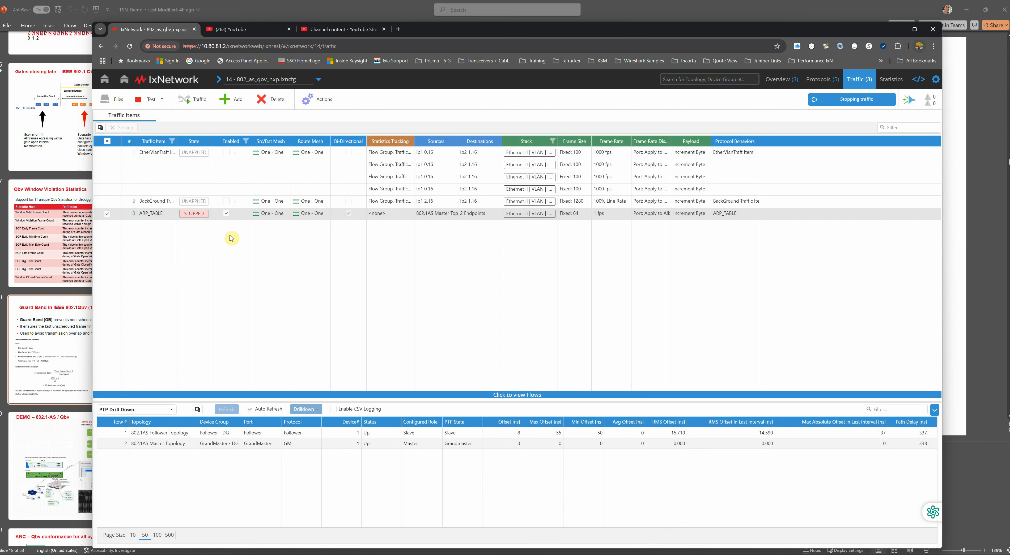
pyautogui.click(226, 215)
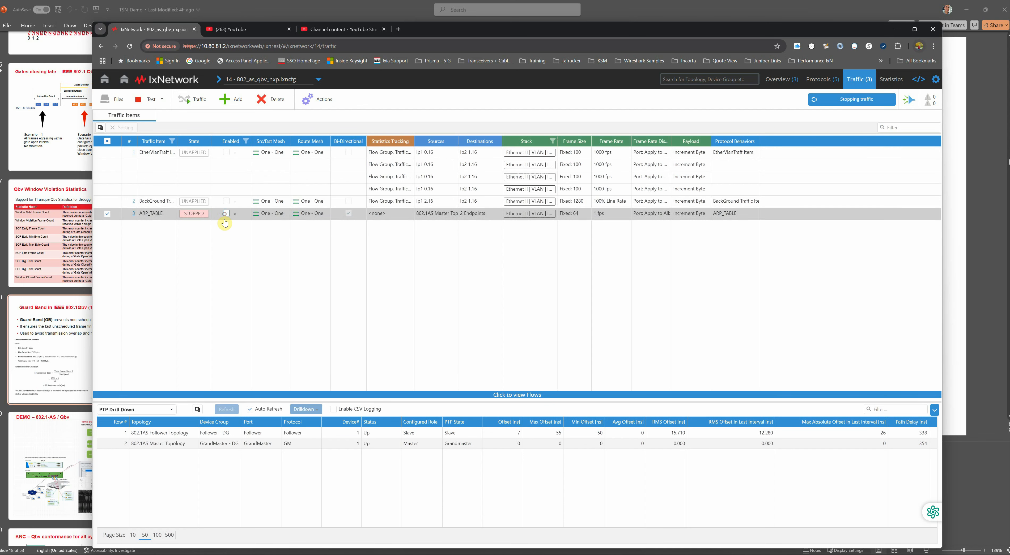
pyautogui.click(226, 153)
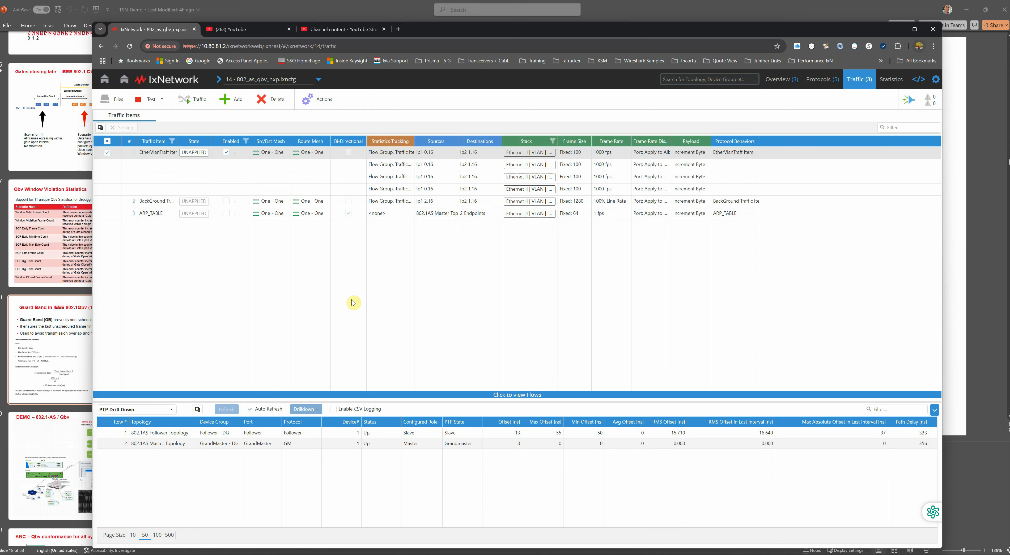
# Set the packet rate of the first EtherVlanTraff Item row to 200 per second and generate all traffic items.
pyautogui.click(514, 395)
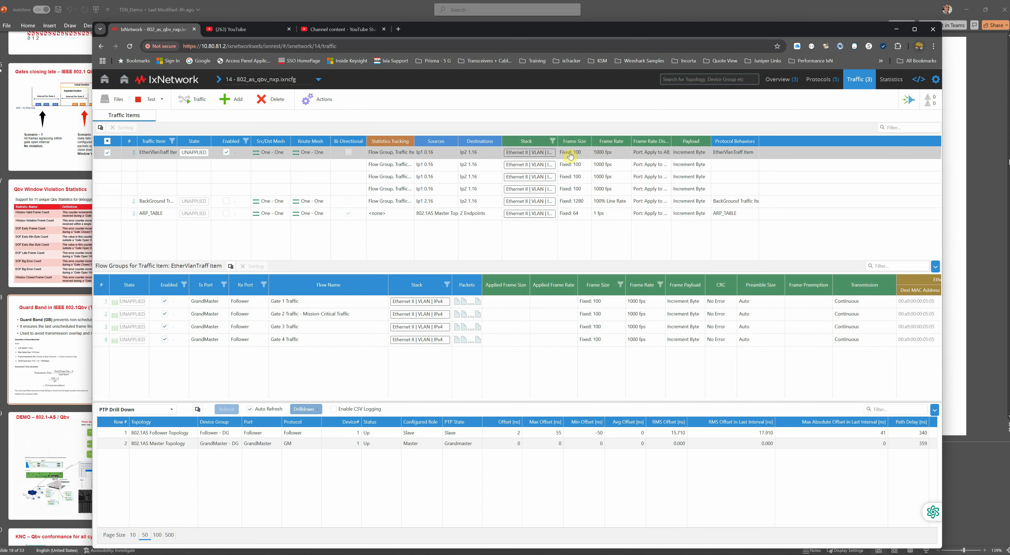
pyautogui.click(606, 155)
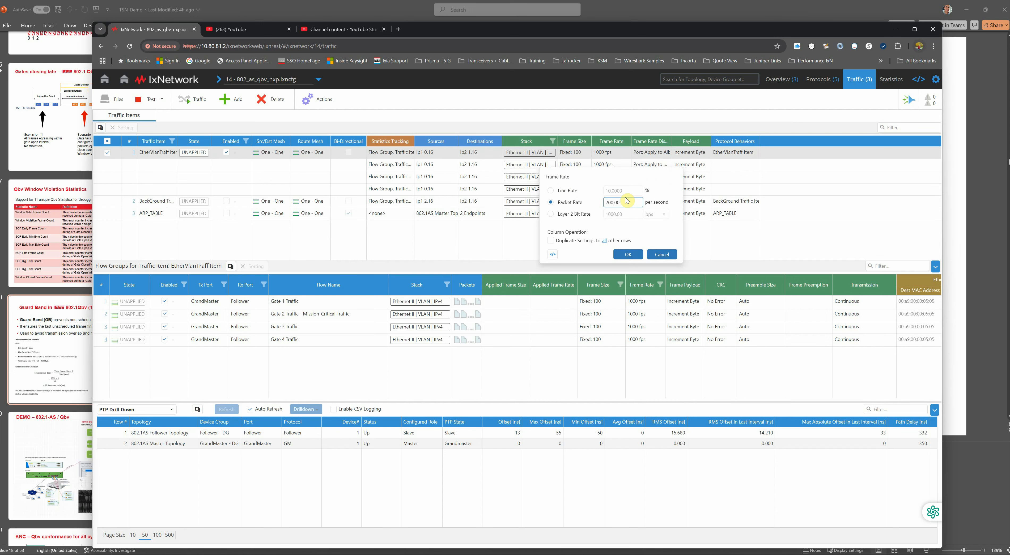
pyautogui.click(628, 255)
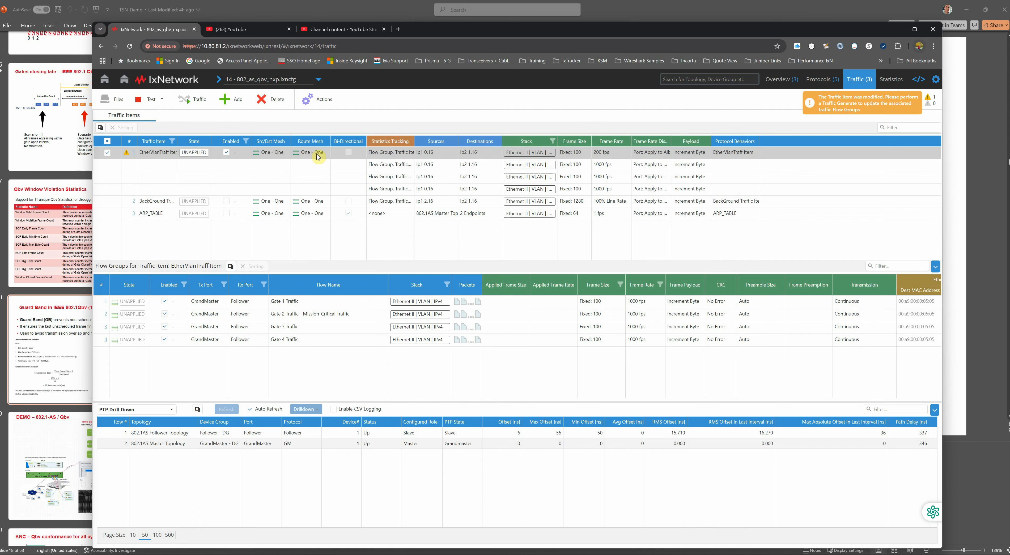
pyautogui.click(324, 102)
pyautogui.click(119, 212)
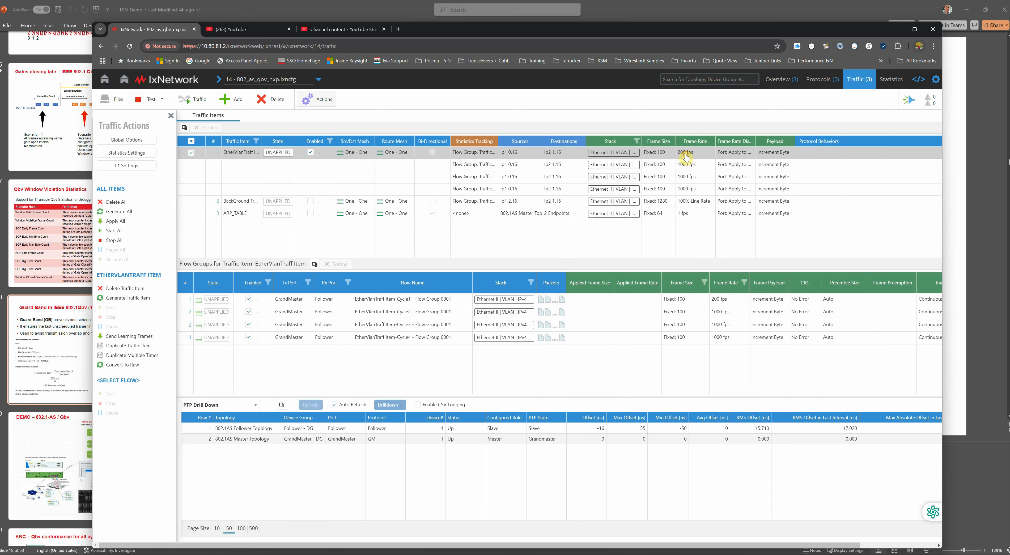
# Duplicate the 200 per second packet rate of the first EtherVlanTraff row to all other rows.
pyautogui.click(685, 155)
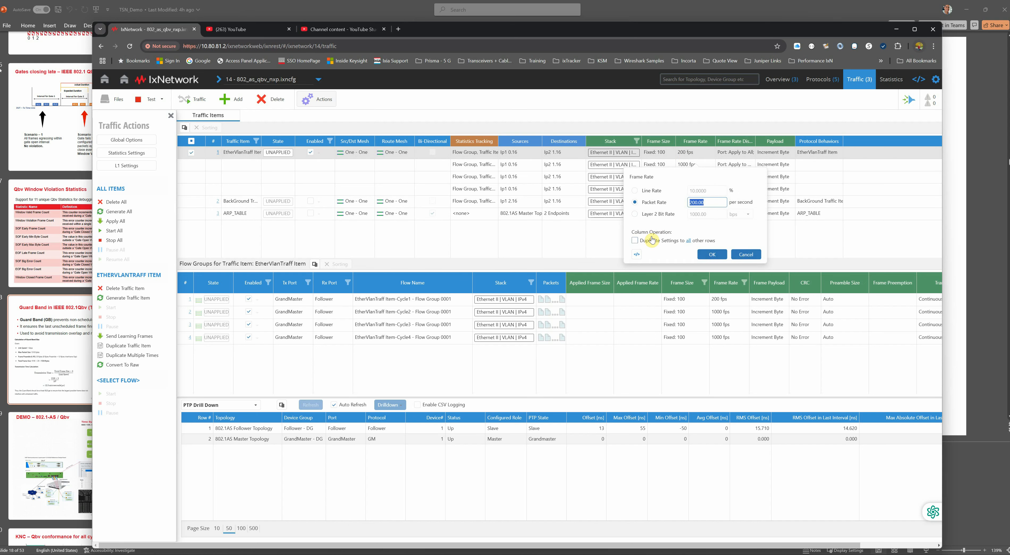
pyautogui.click(635, 240)
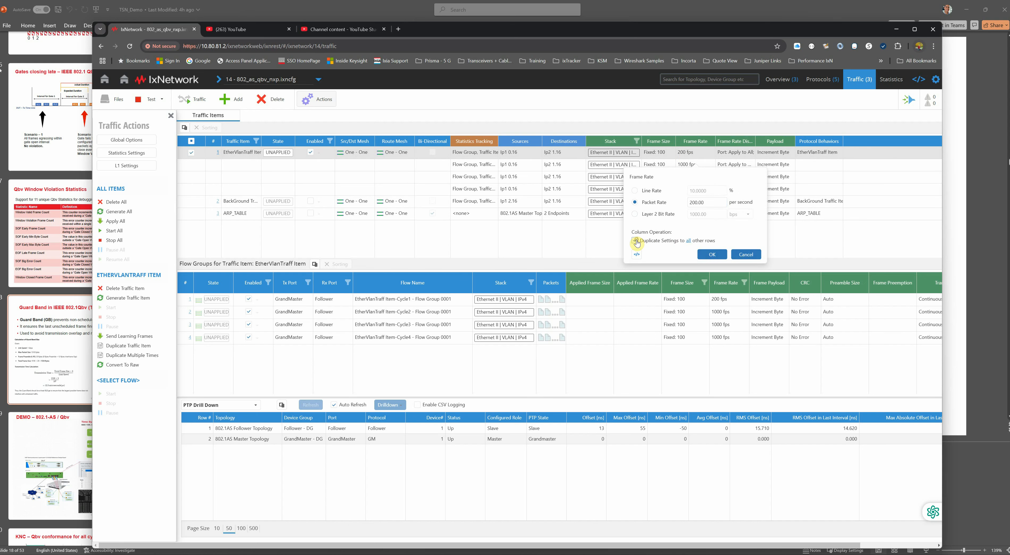
pyautogui.click(713, 254)
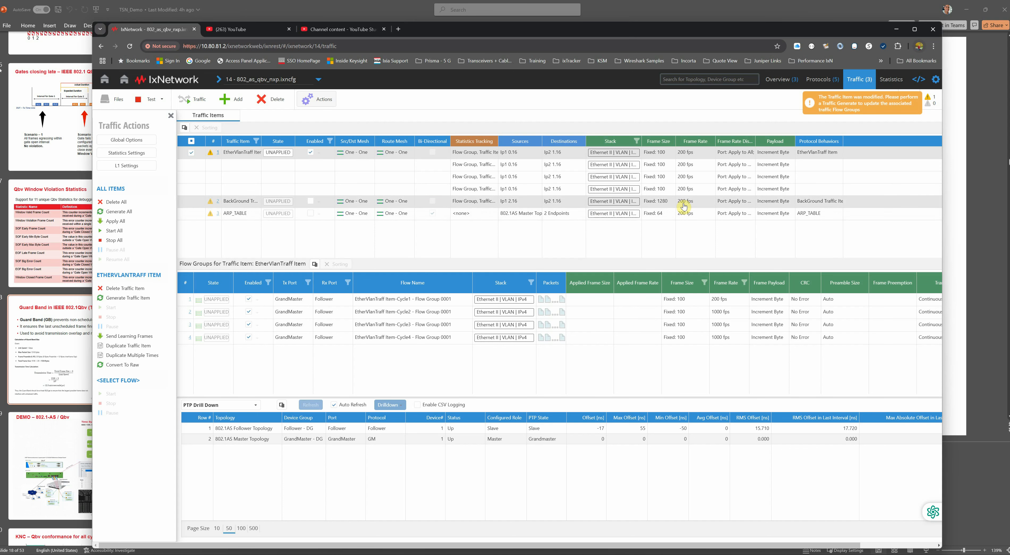
# Generate and apply all traffic items with the modified frame rates.
pyautogui.click(697, 203)
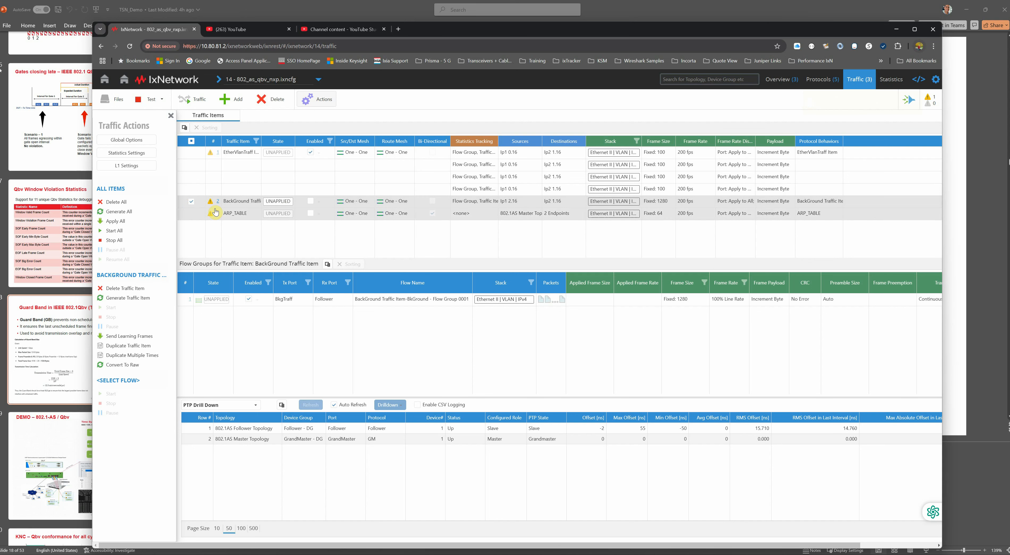
pyautogui.click(311, 213)
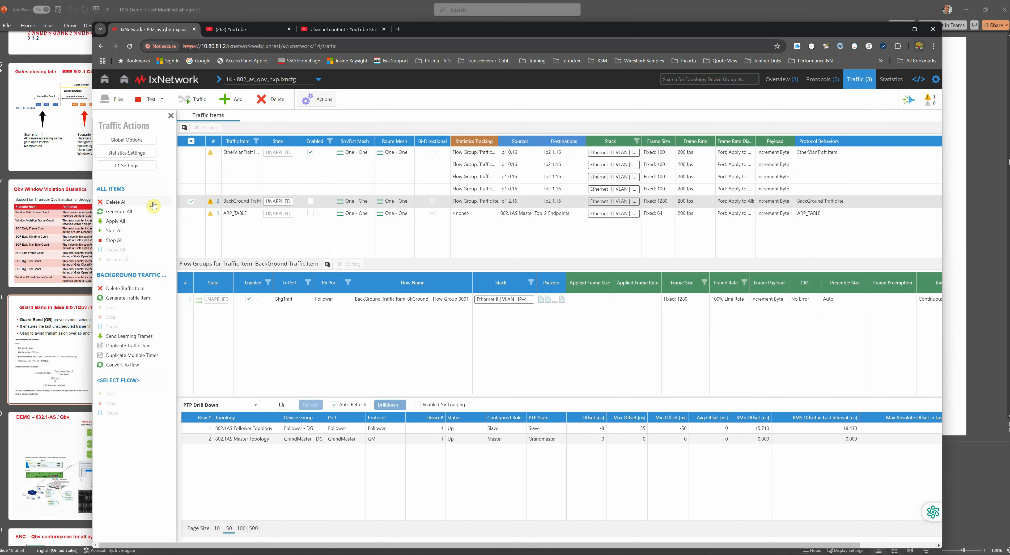
pyautogui.click(115, 222)
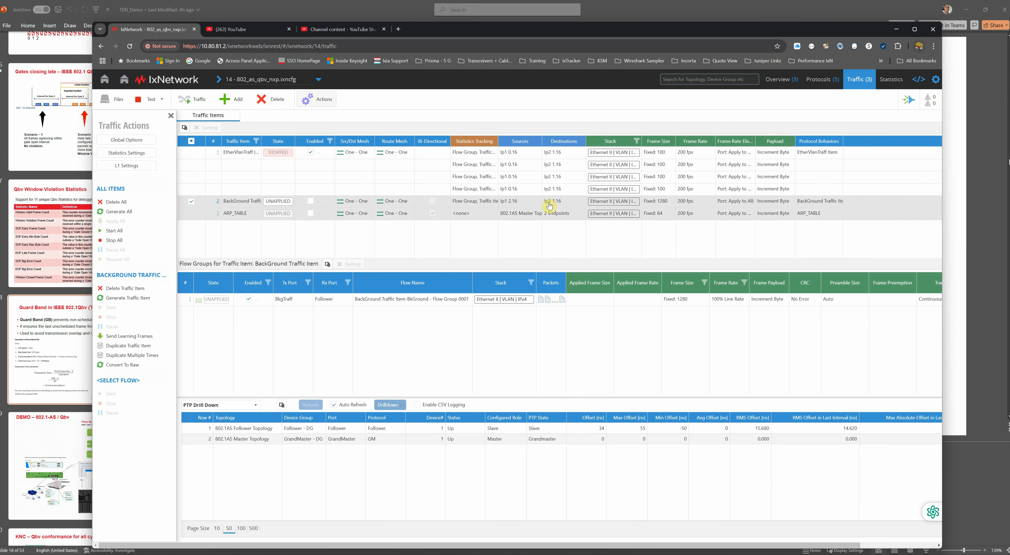
# Check the flow transmission mode and start delay of each of the four EtherVlanTraff Item flow groups.
pyautogui.click(428, 167)
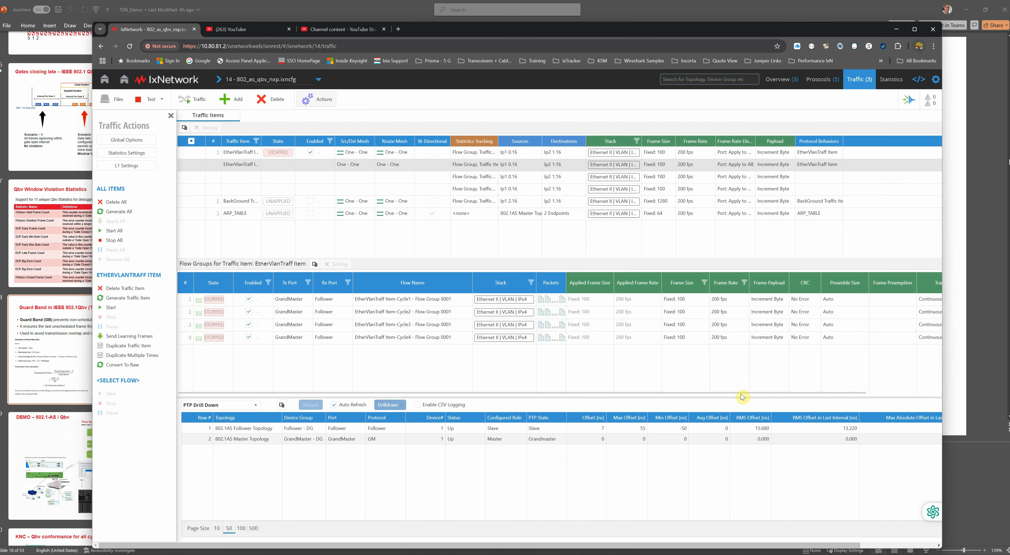
pyautogui.moveTo(732, 392); pyautogui.dragTo(826, 388)
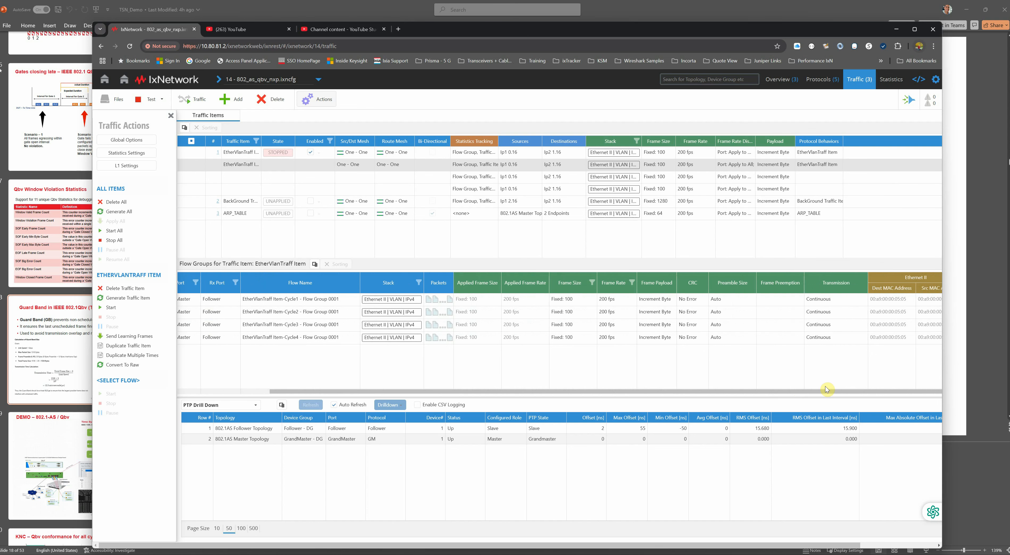
pyautogui.click(823, 304)
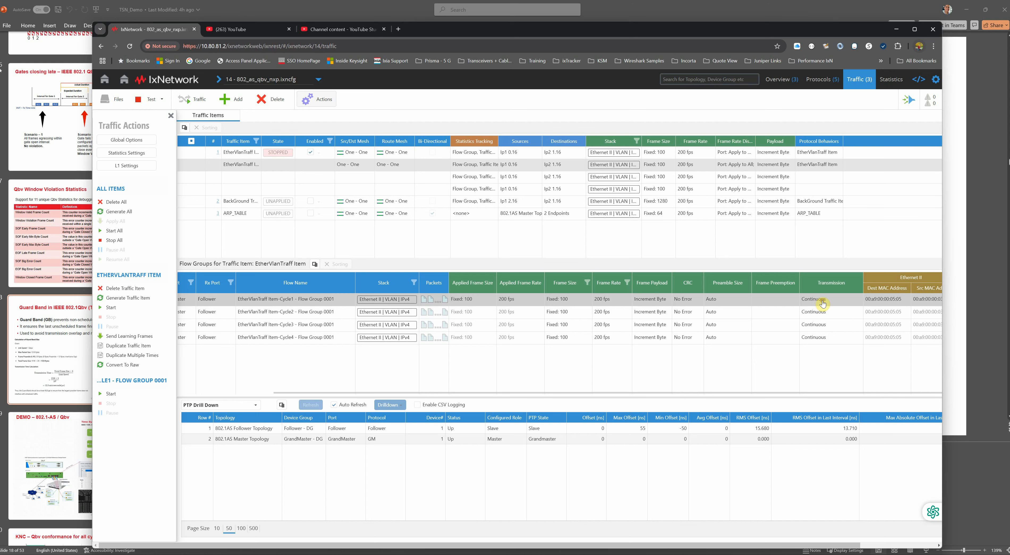
pyautogui.click(823, 304)
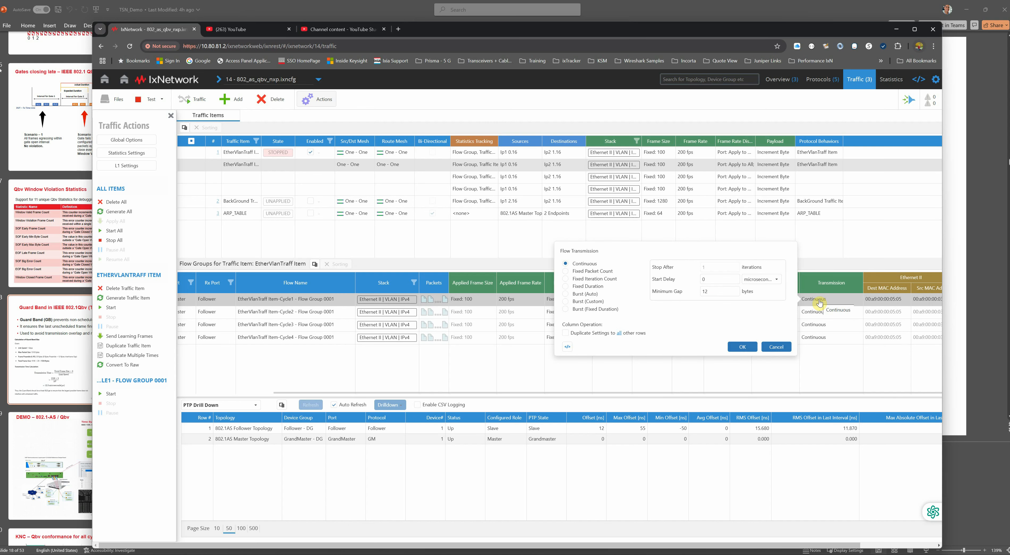
pyautogui.click(742, 346)
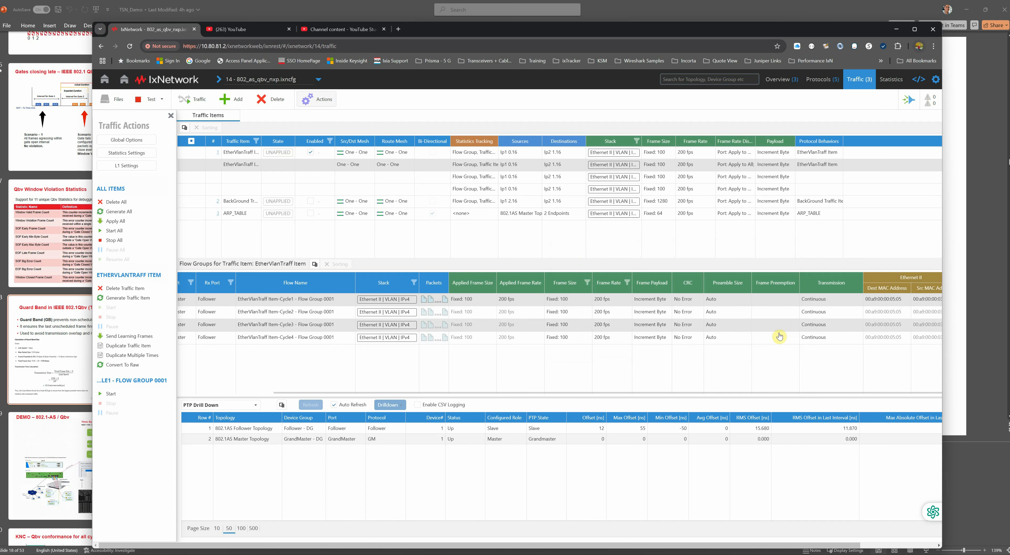
pyautogui.click(822, 312)
pyautogui.click(822, 313)
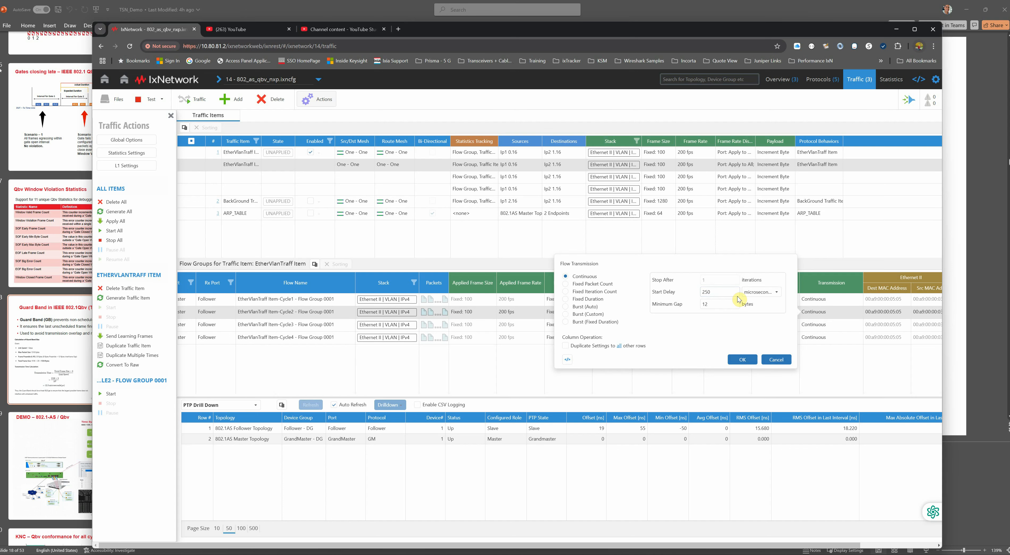
pyautogui.click(743, 359)
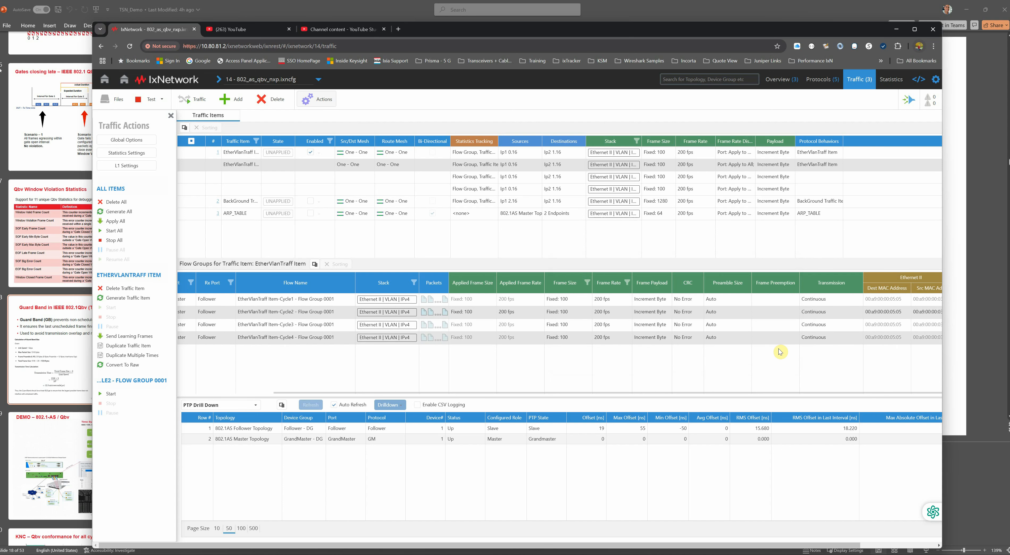
pyautogui.click(808, 324)
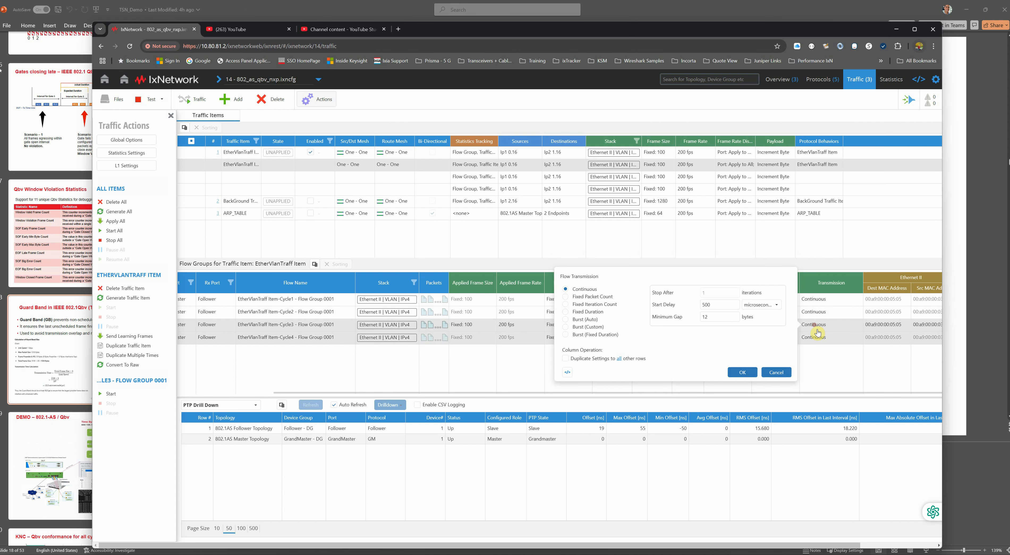
pyautogui.click(743, 373)
pyautogui.click(808, 338)
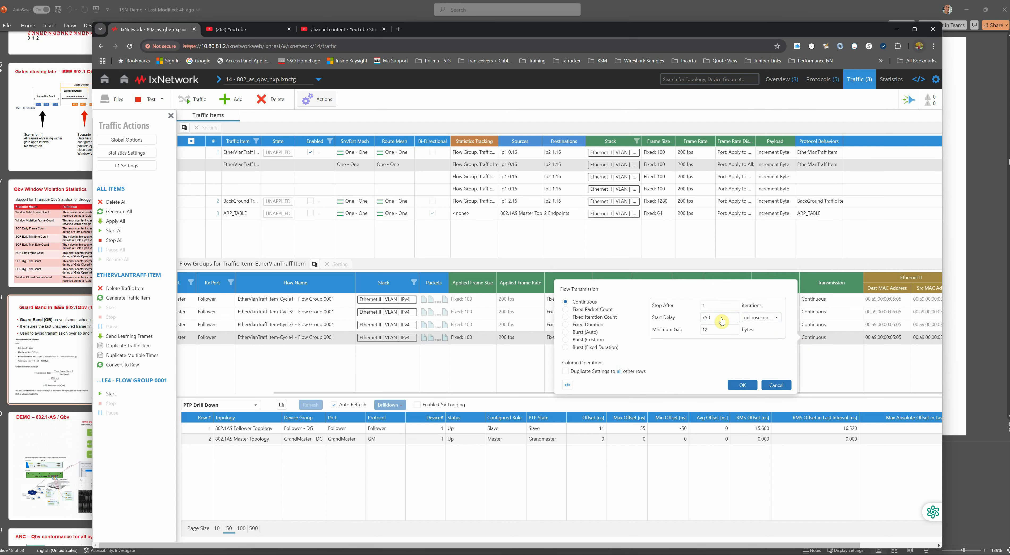
pyautogui.click(743, 385)
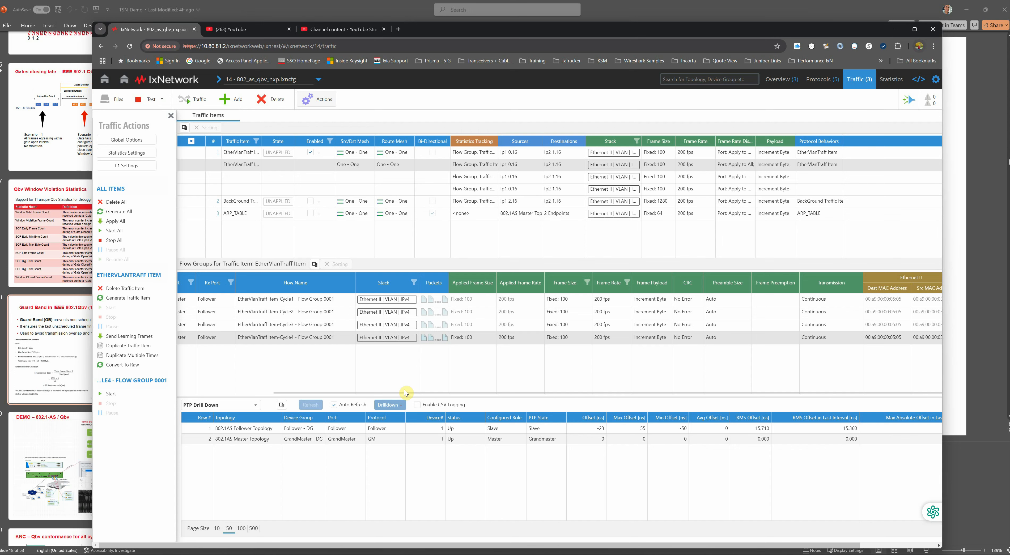
# Start the EtherVlanTraff Item traffic.
pyautogui.tripleClick(459, 394)
pyautogui.moveTo(459, 394); pyautogui.dragTo(320, 394)
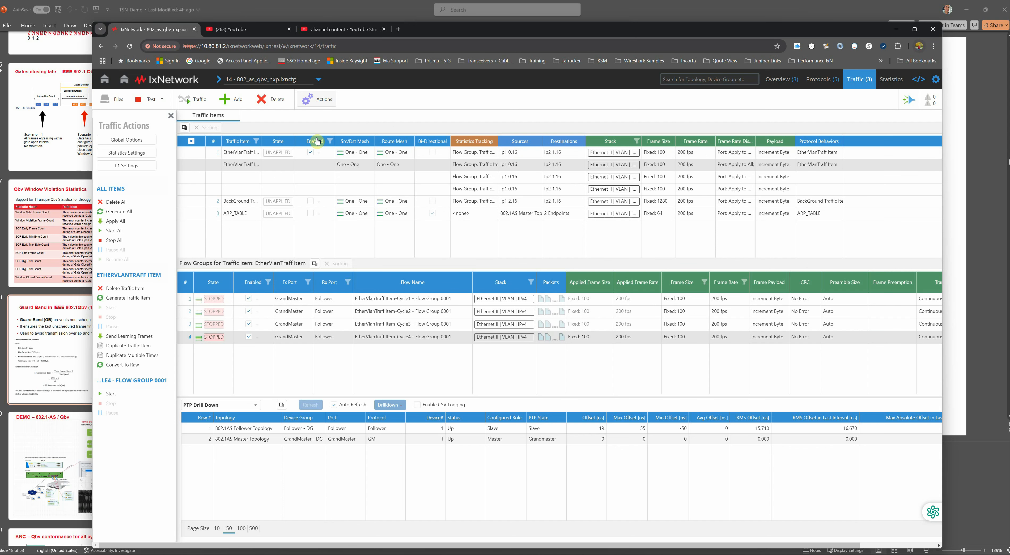
pyautogui.click(193, 101)
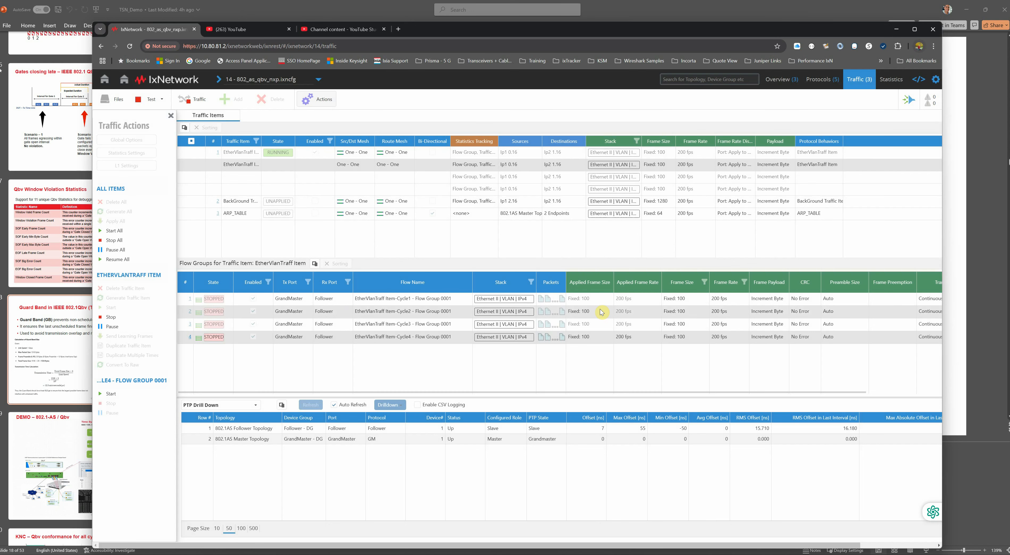
# Open the Flow Statistics view and examine the four flows' frame counts, loss, store-forward latency and timestamps.
pyautogui.click(891, 80)
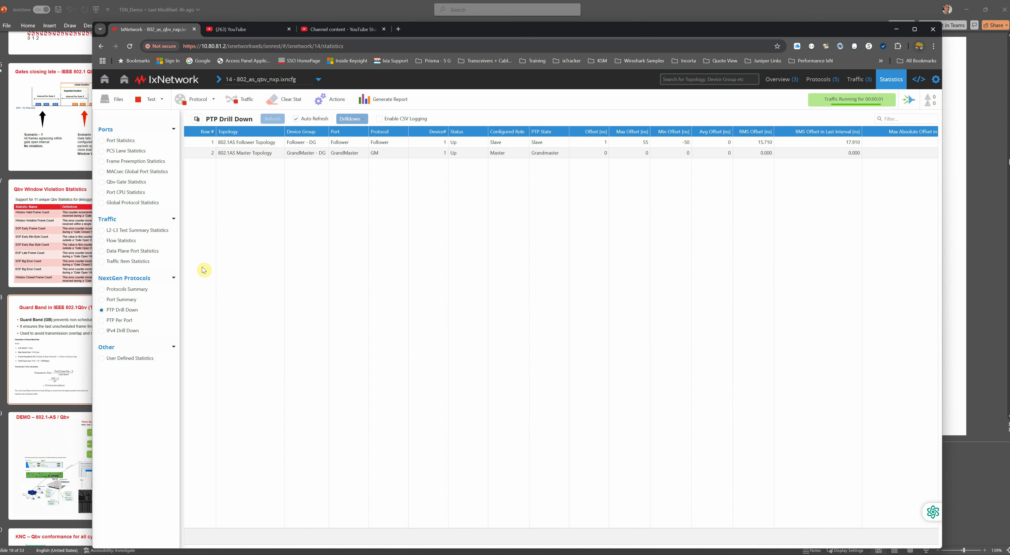
pyautogui.click(103, 241)
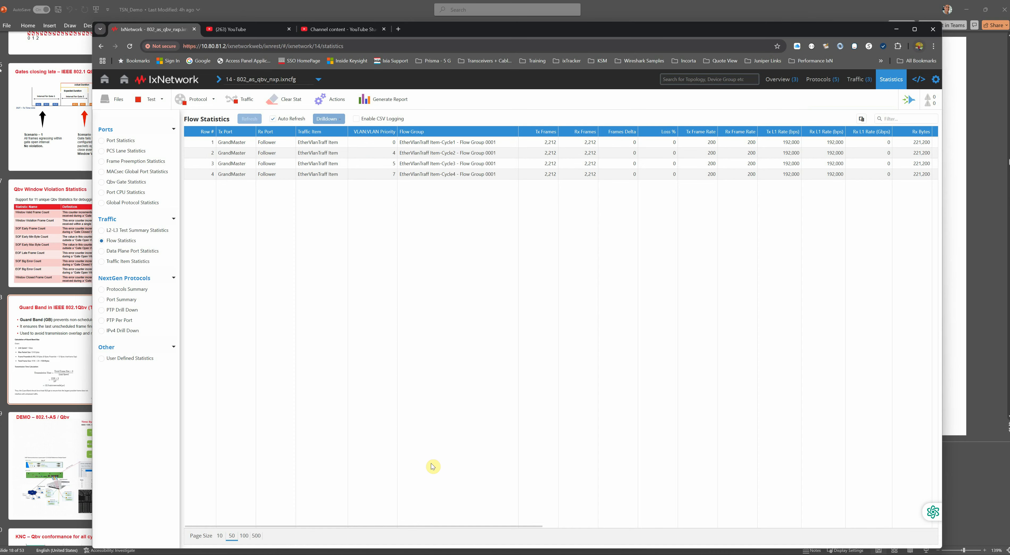
pyautogui.moveTo(440, 526); pyautogui.dragTo(859, 531)
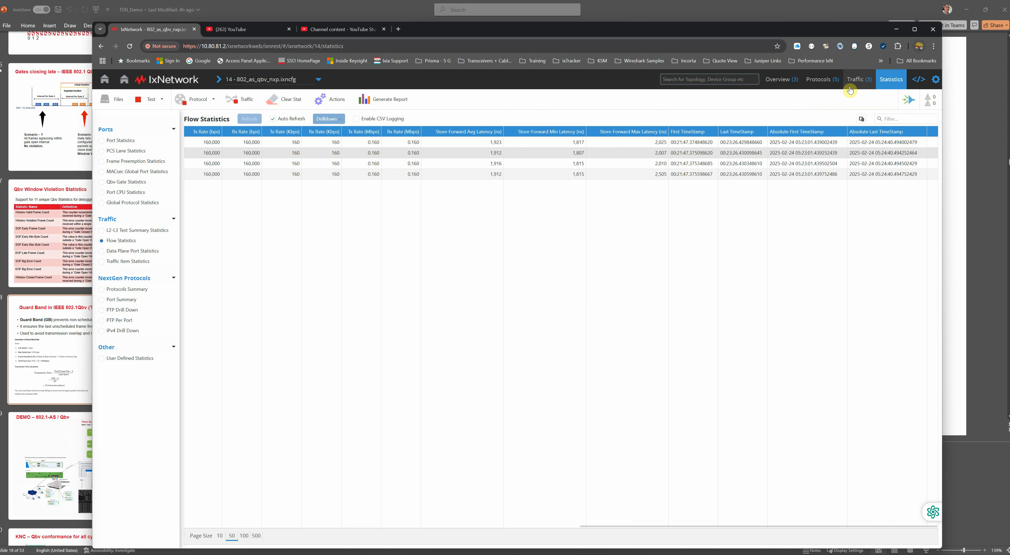
# Stop the EtherVlanTraff Item traffic and display its flow groups on the traffic page.
pyautogui.click(857, 79)
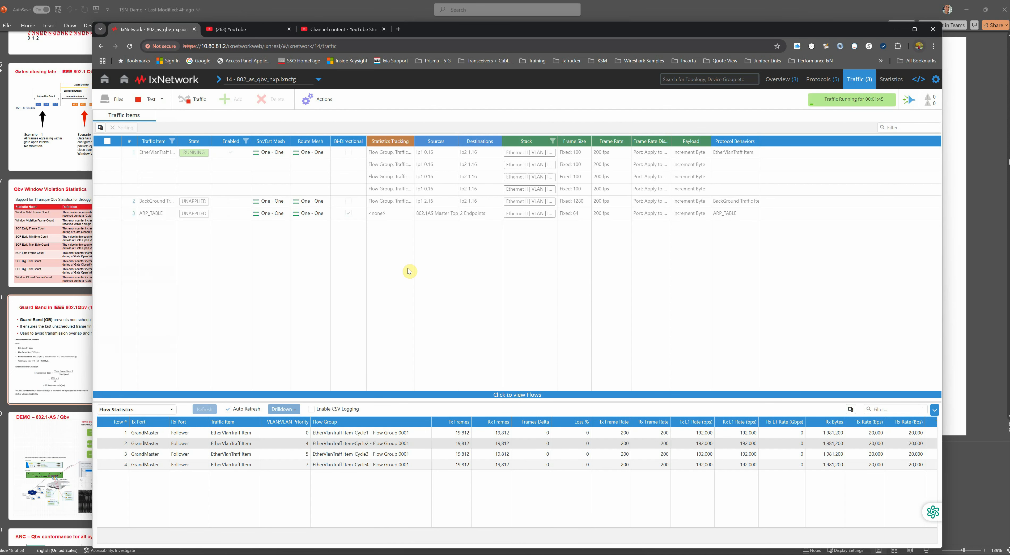
pyautogui.click(195, 106)
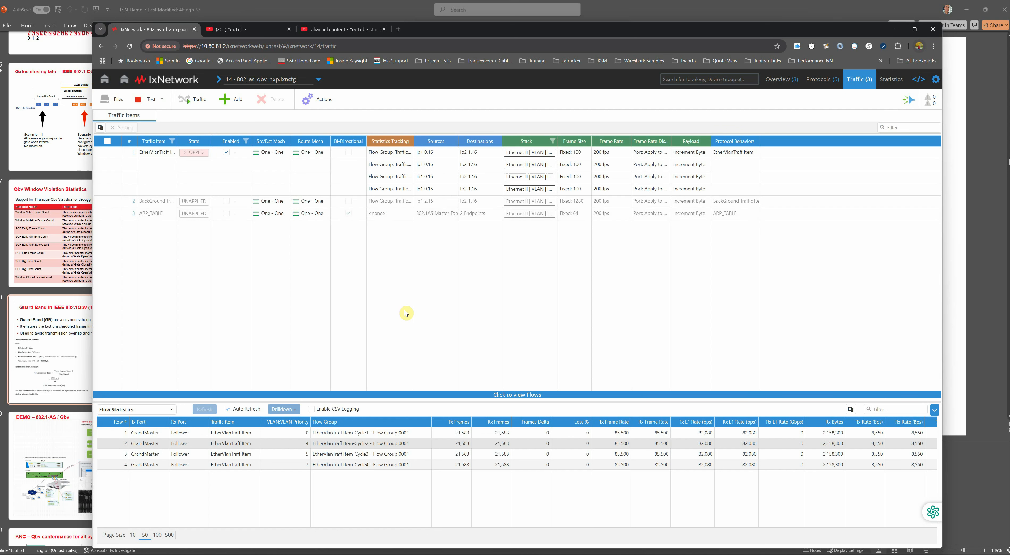
pyautogui.click(496, 397)
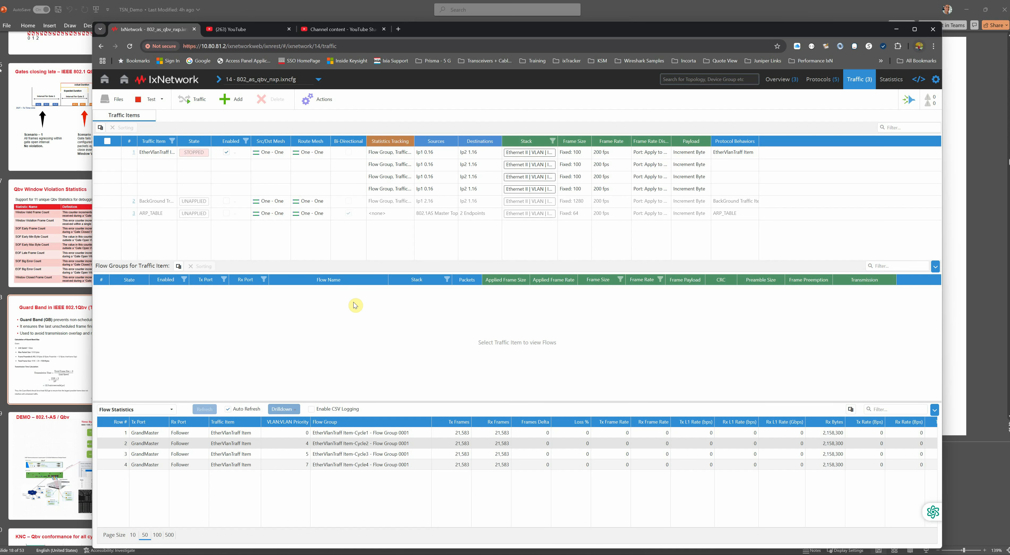
pyautogui.click(341, 191)
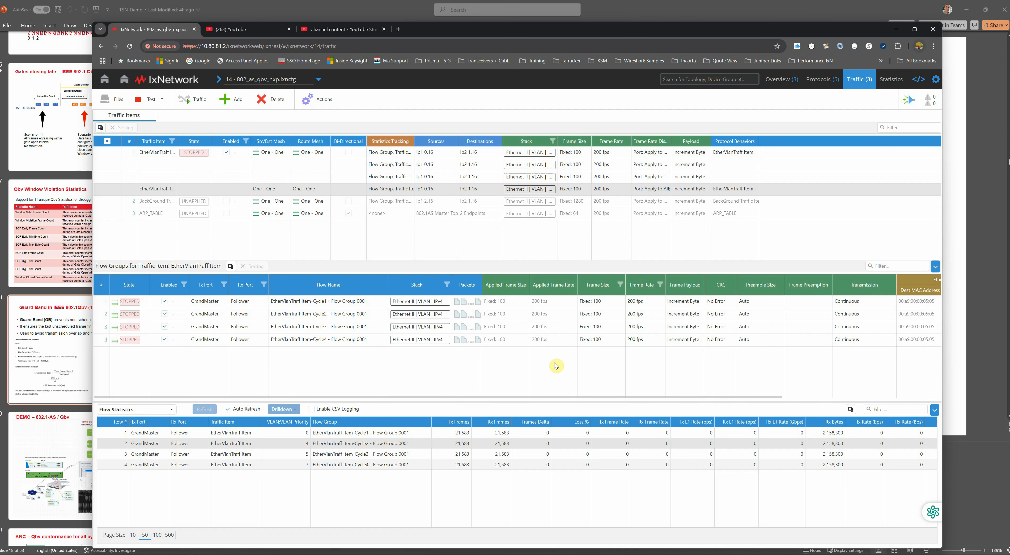
# Change the transmission start delay of the Cycle4 flow group in the EtherVlanTraff Item, keeping continuous transmission.
pyautogui.click(855, 346)
pyautogui.click(747, 320)
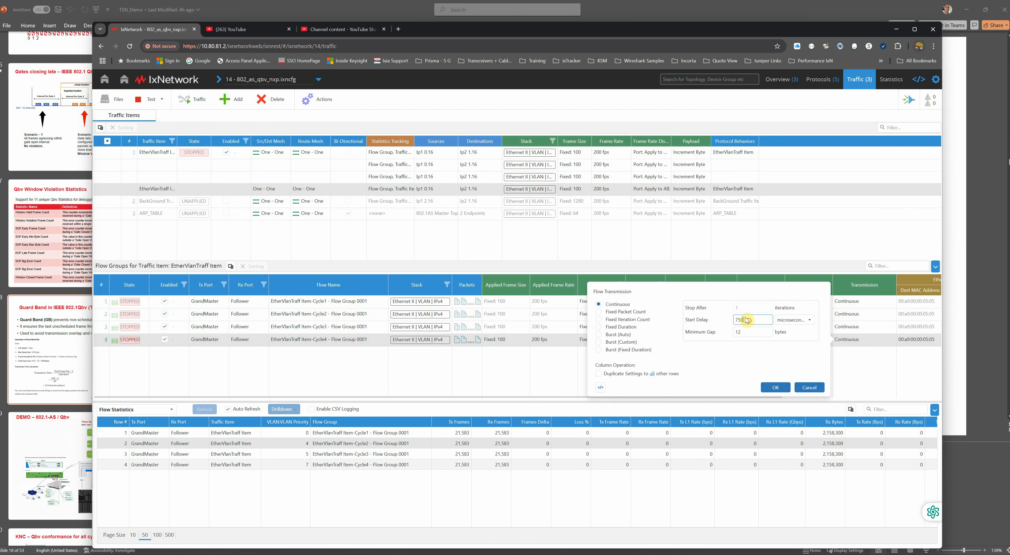
pyautogui.moveTo(748, 320); pyautogui.dragTo(726, 326)
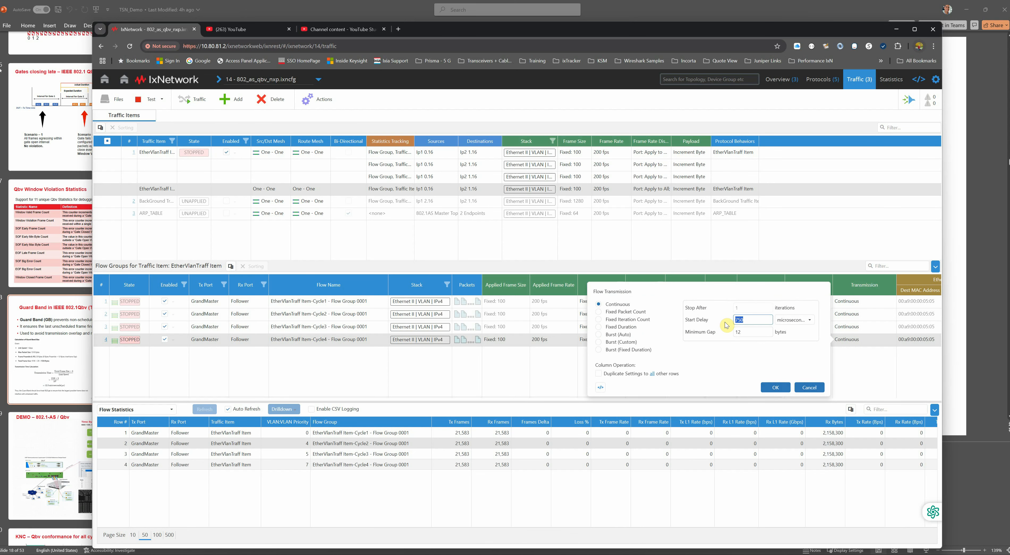
pyautogui.click(774, 388)
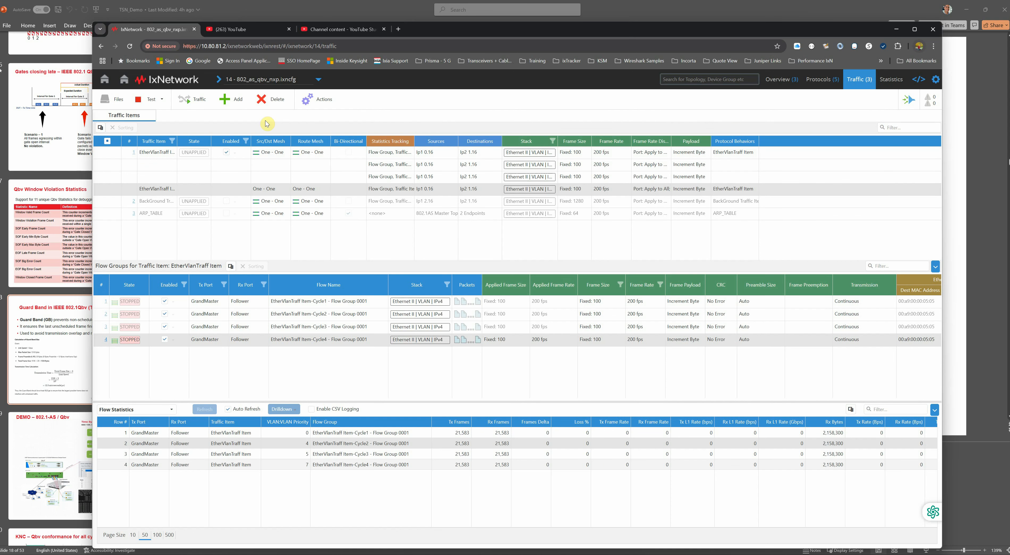
# Start the EtherVlanTraff Item traffic and examine the four flows' store-forward latency and timestamps in the full Flow Statistics view.
pyautogui.click(193, 100)
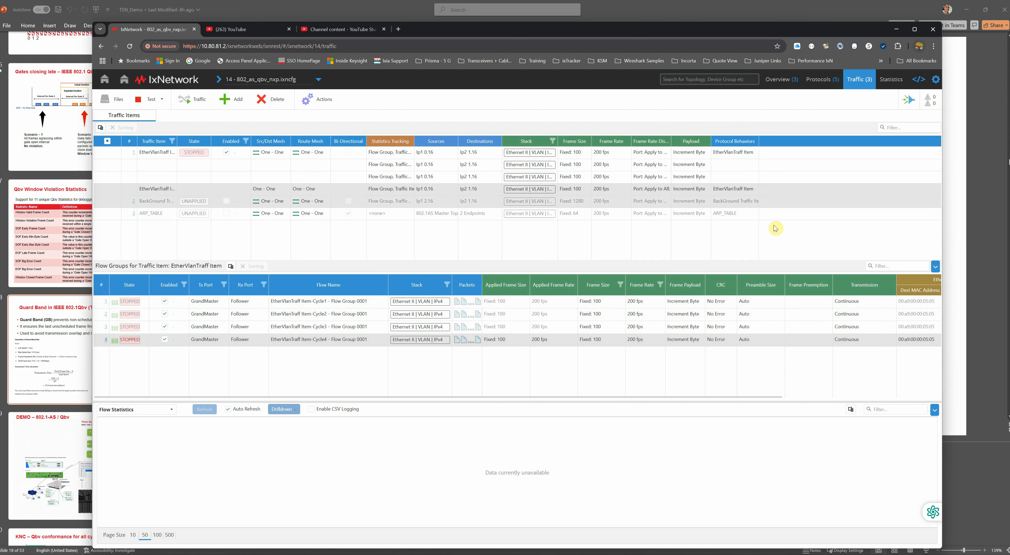
pyautogui.click(891, 79)
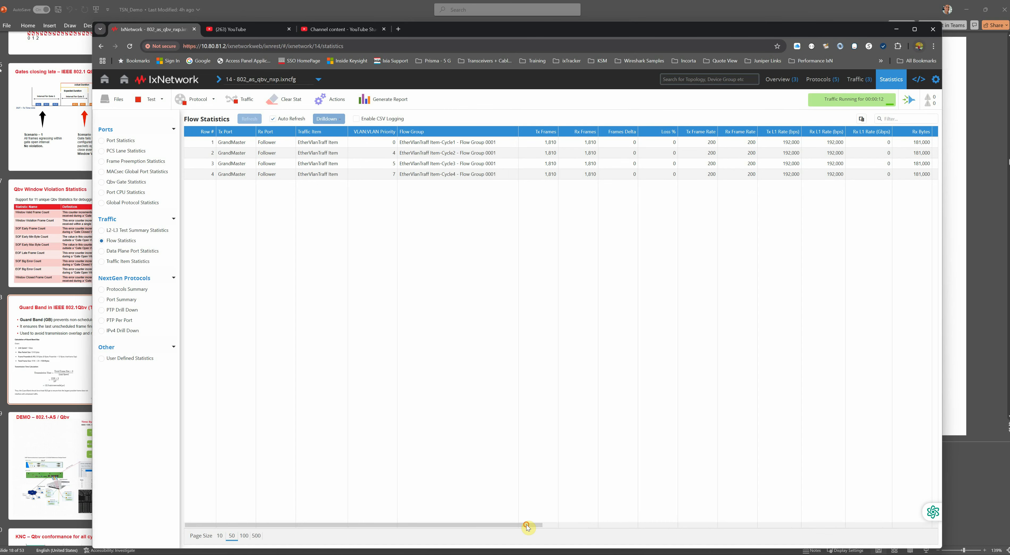
pyautogui.moveTo(528, 525); pyautogui.dragTo(909, 514)
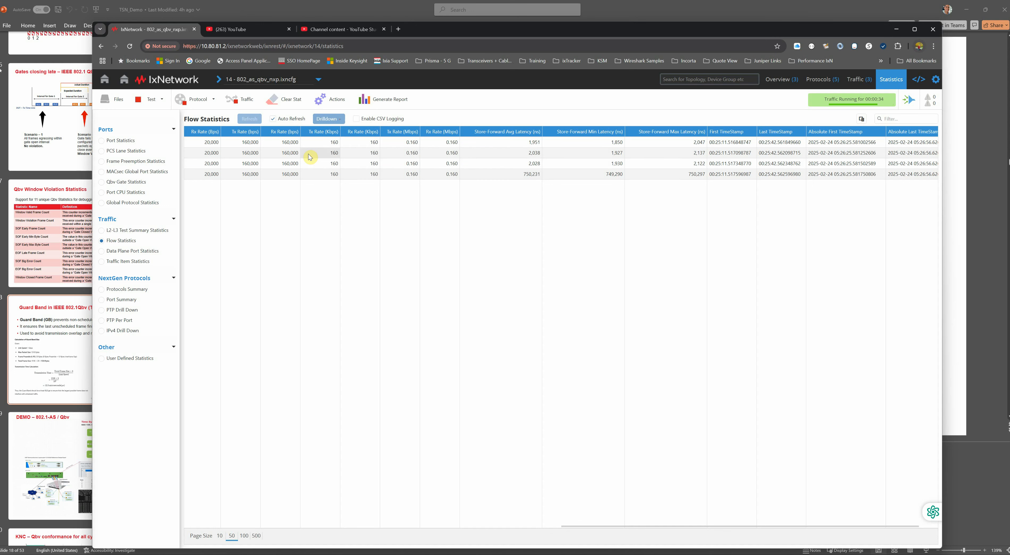
# Stop the running traffic and display the flow groups of the EtherVlanTraff Item on the traffic page.
pyautogui.click(237, 100)
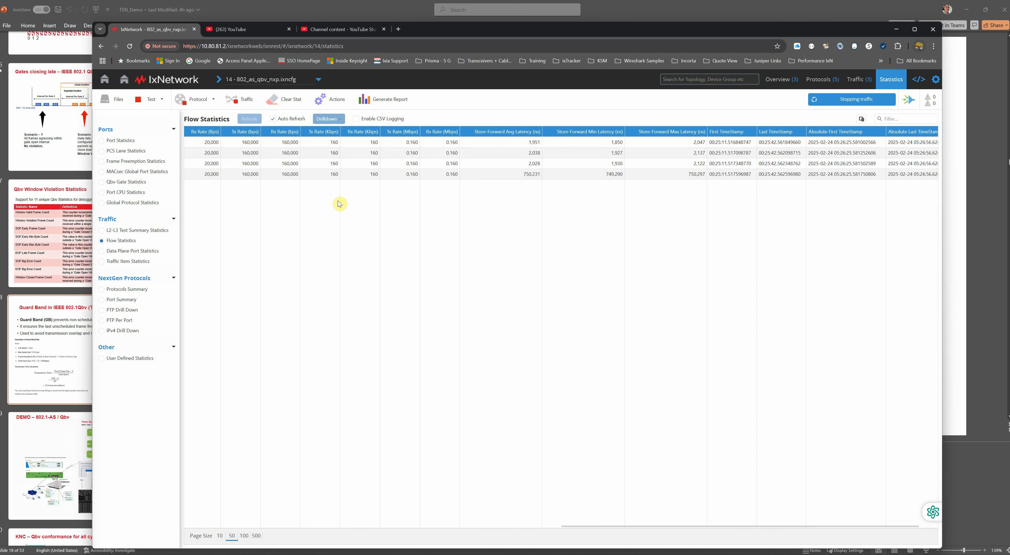
pyautogui.click(857, 83)
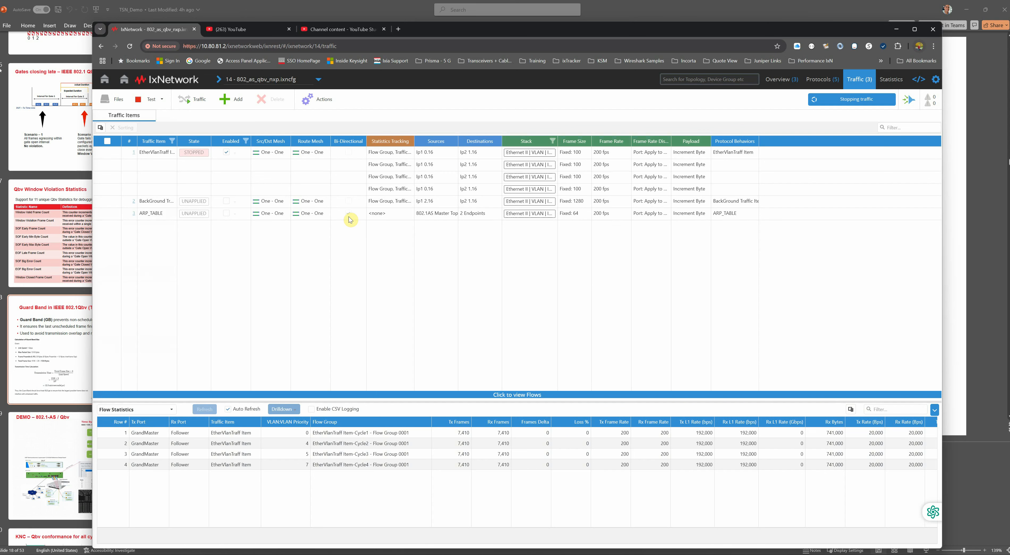
pyautogui.click(516, 394)
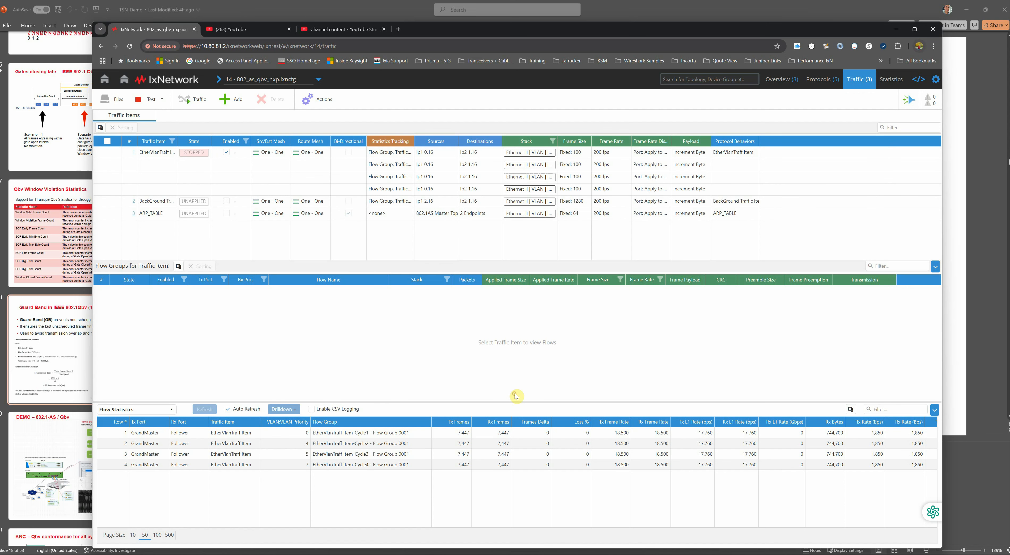
pyautogui.click(350, 192)
# Set the transmission start delay of the Cycle4 flow group to 750 microseconds.
pyautogui.click(527, 339)
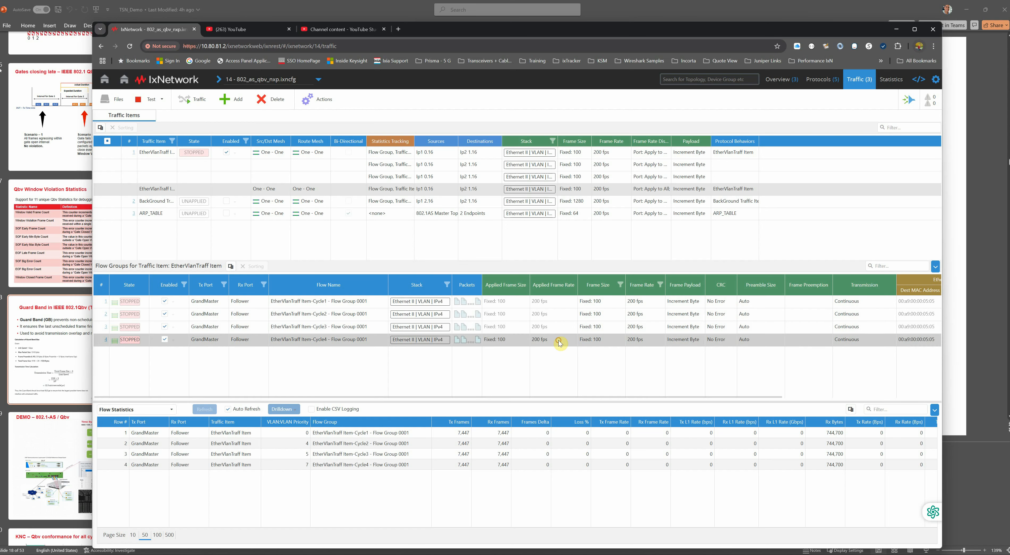
pyautogui.click(859, 342)
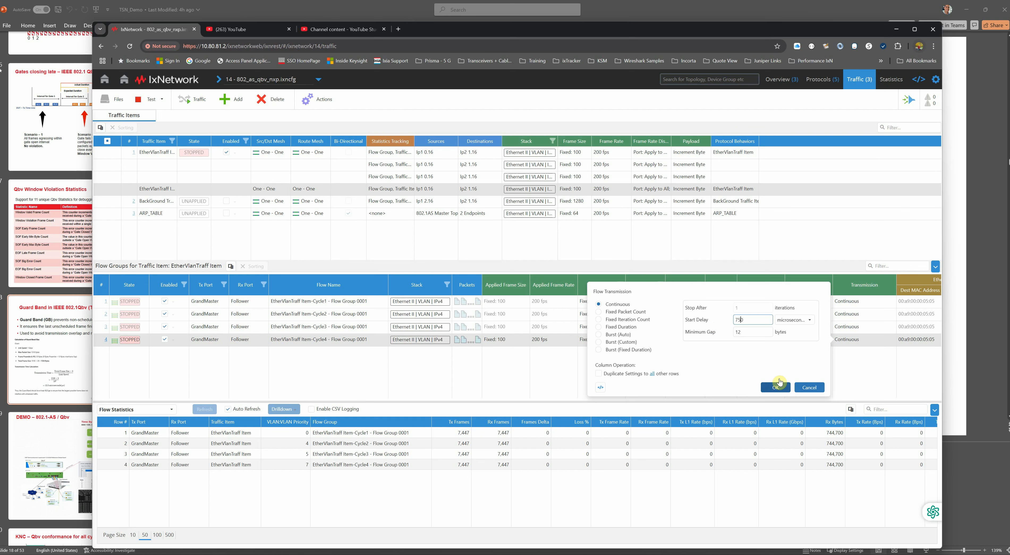
pyautogui.click(775, 387)
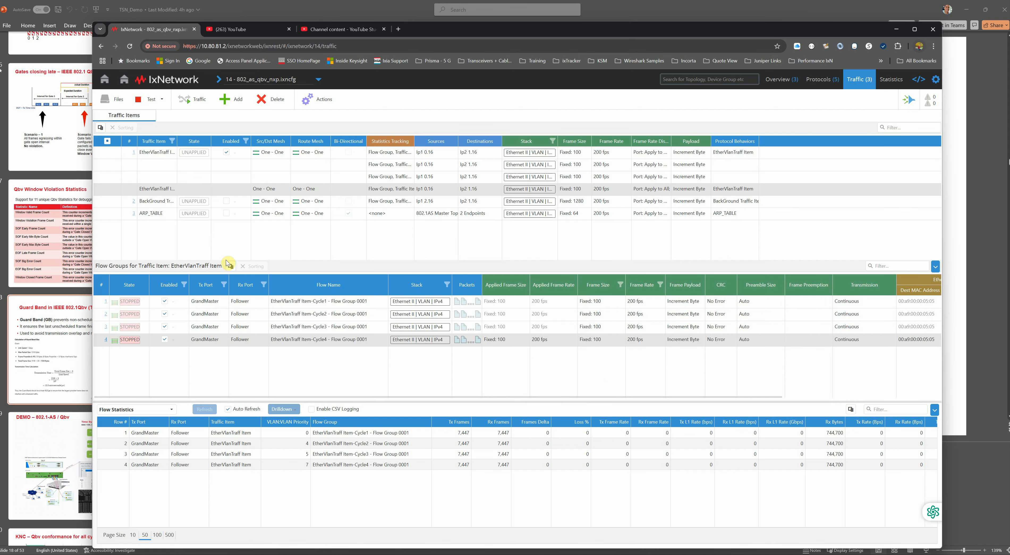
# Enable the BackGround Traffic Item, and generate and apply all traffic items.
pyautogui.click(226, 201)
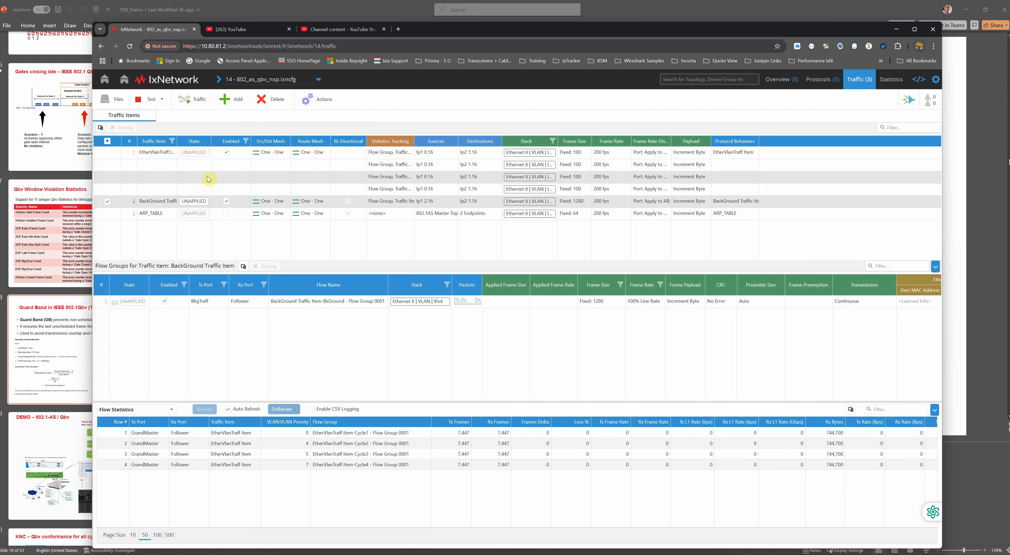
pyautogui.click(307, 100)
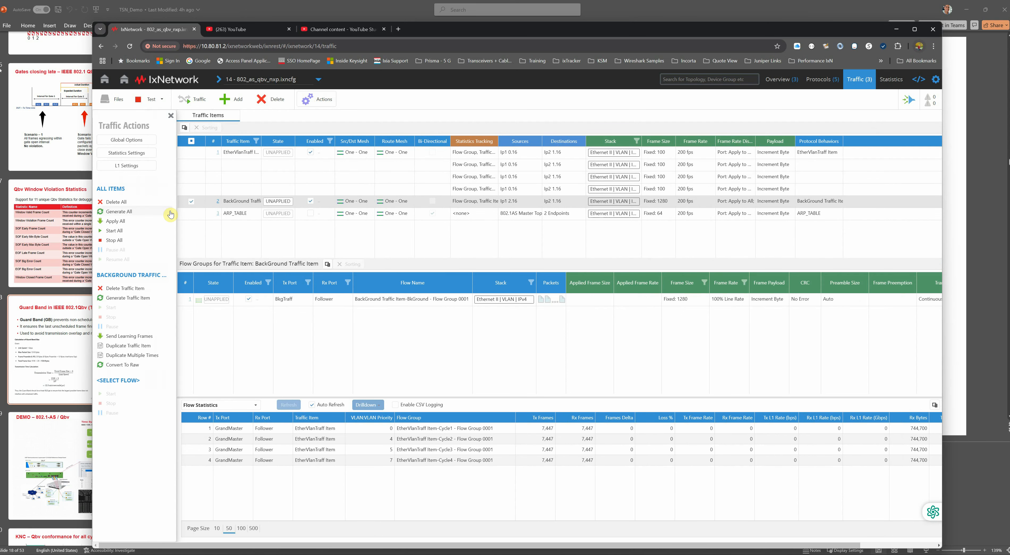
pyautogui.click(114, 231)
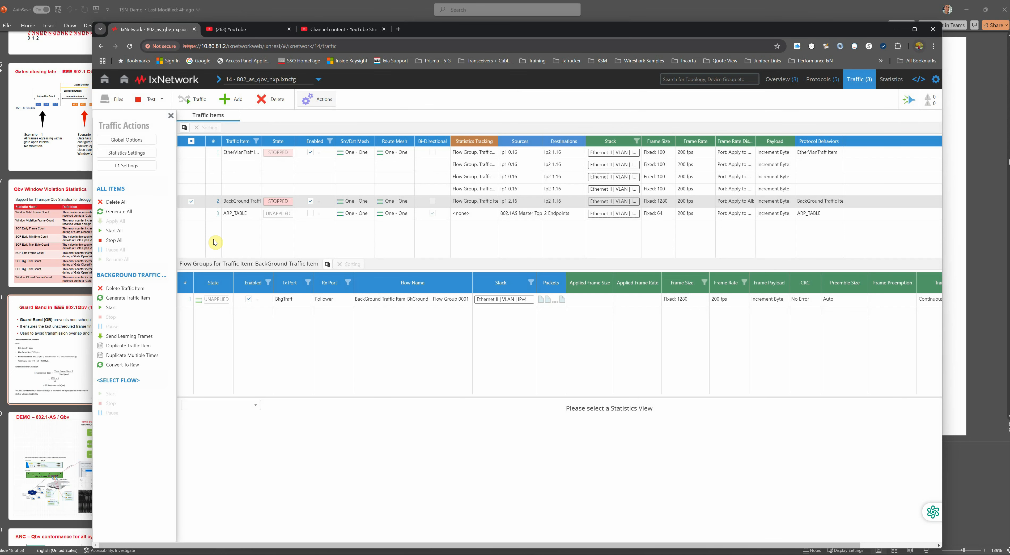
# Switch the BackGround Traffic Item's frame rate from packet rate to line rate and set it to 100%.
pyautogui.click(693, 201)
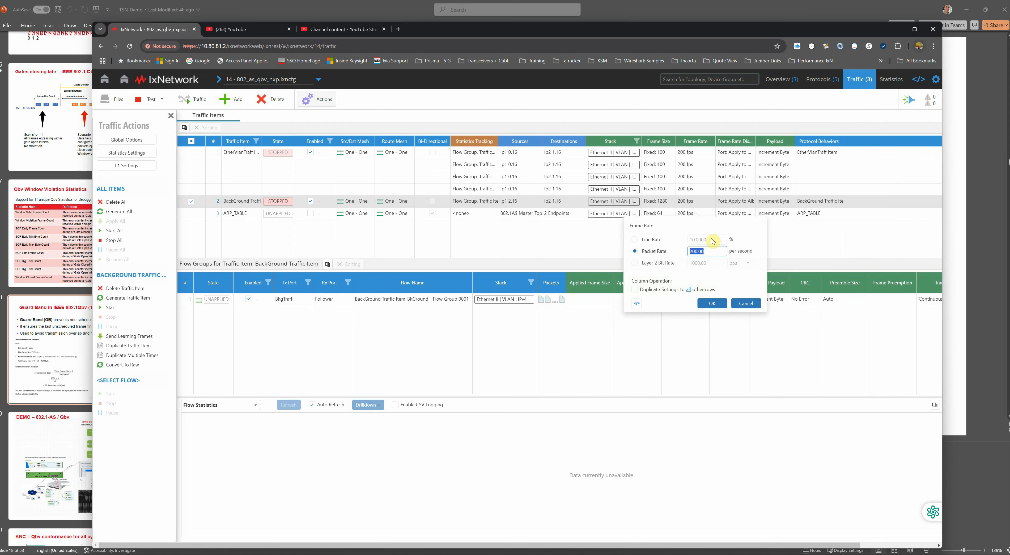
pyautogui.click(635, 239)
pyautogui.click(704, 240)
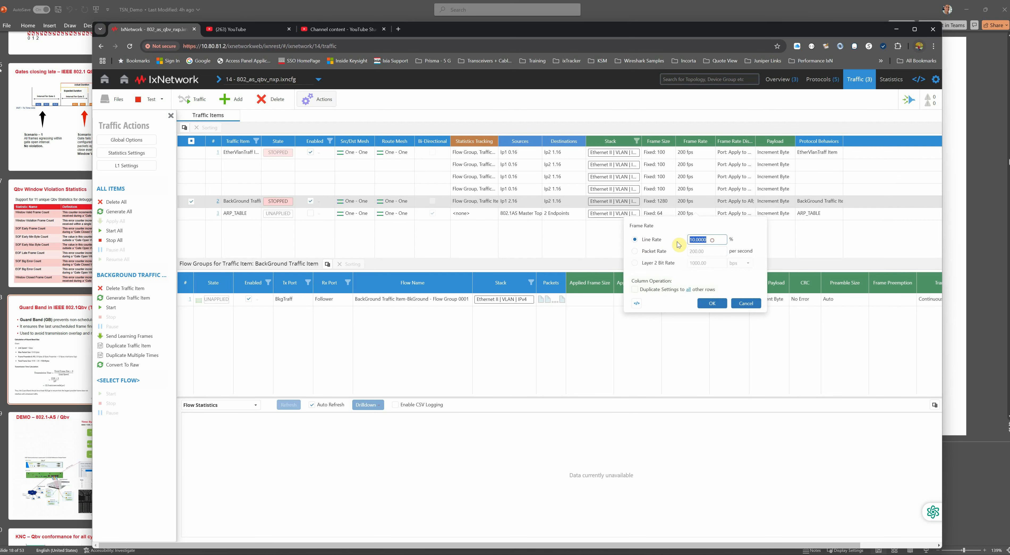
pyautogui.write('1')
pyautogui.click(712, 304)
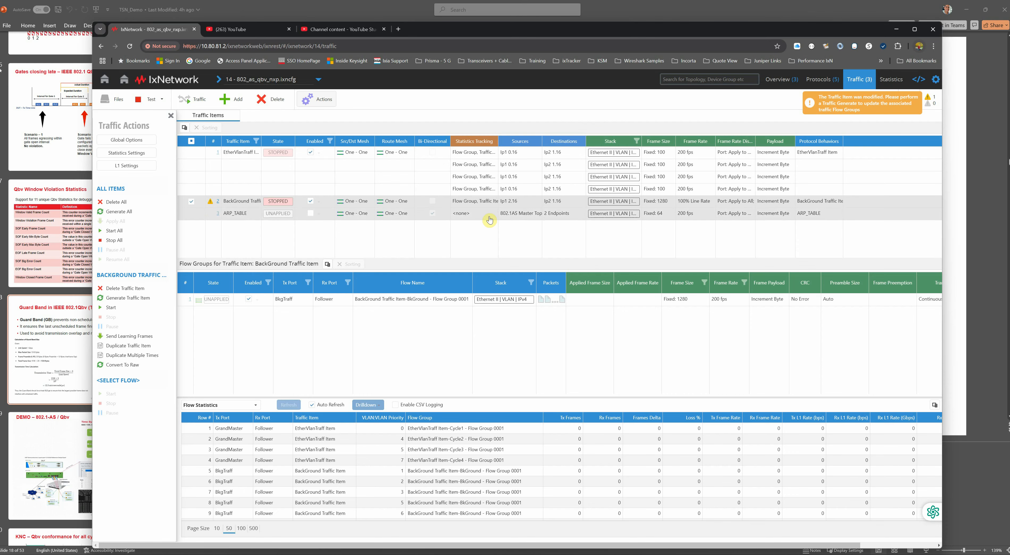
# Regenerate all traffic items and start the scheduled and background traffic together.
pyautogui.click(330, 101)
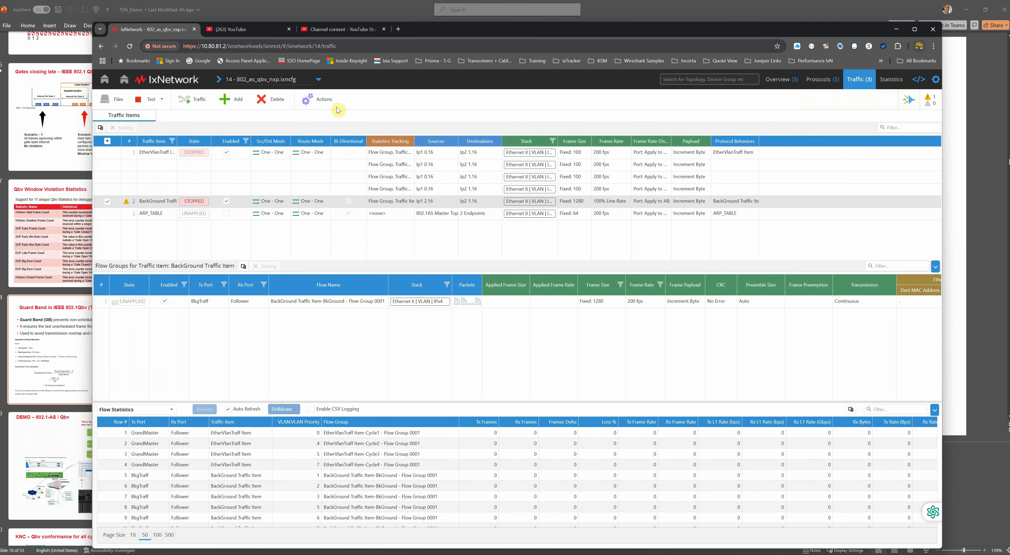
pyautogui.click(316, 101)
pyautogui.click(119, 214)
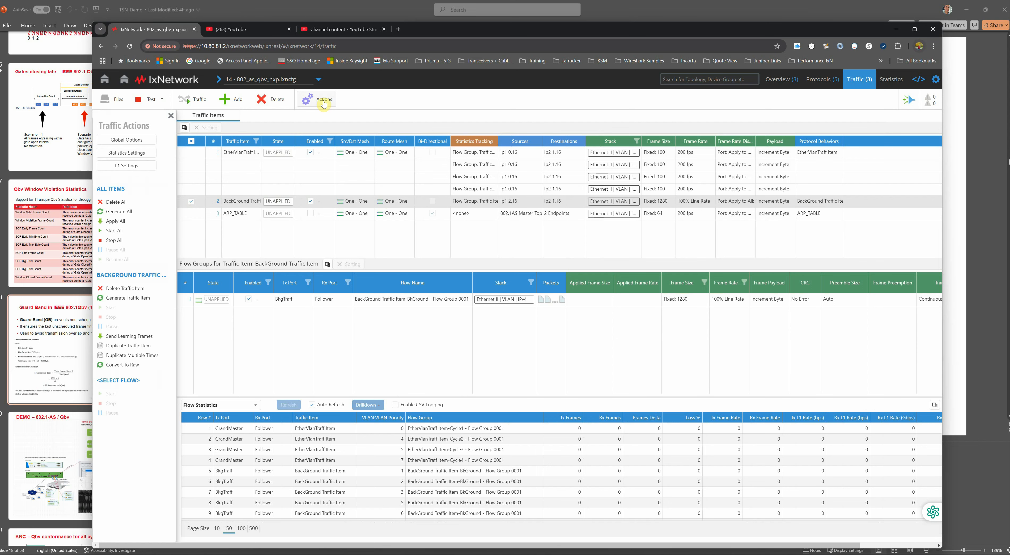
pyautogui.click(195, 102)
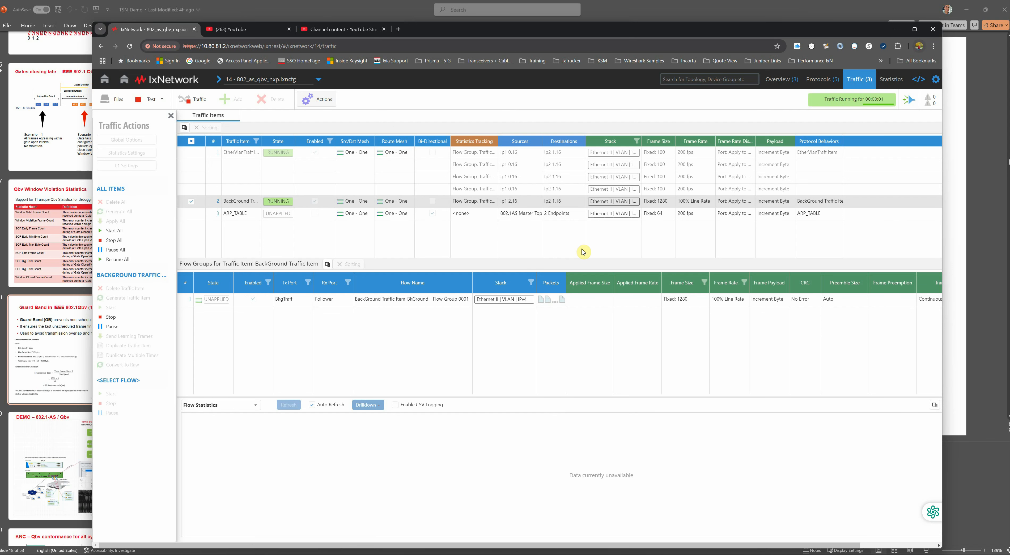
# Open the full Flow Statistics view and compare frame loss, store-forward latency and timestamps of the scheduled and background flows.
pyautogui.click(891, 80)
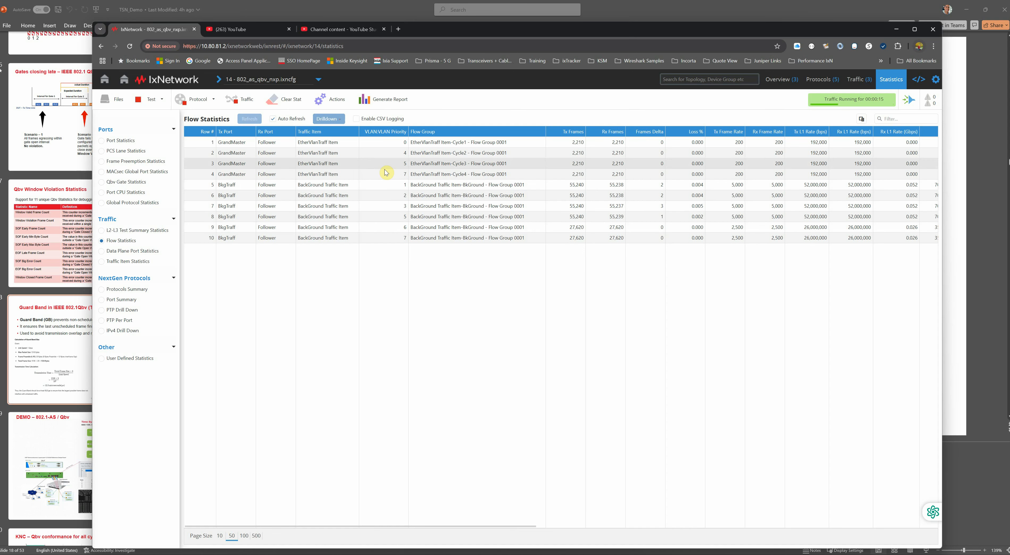
pyautogui.click(397, 154)
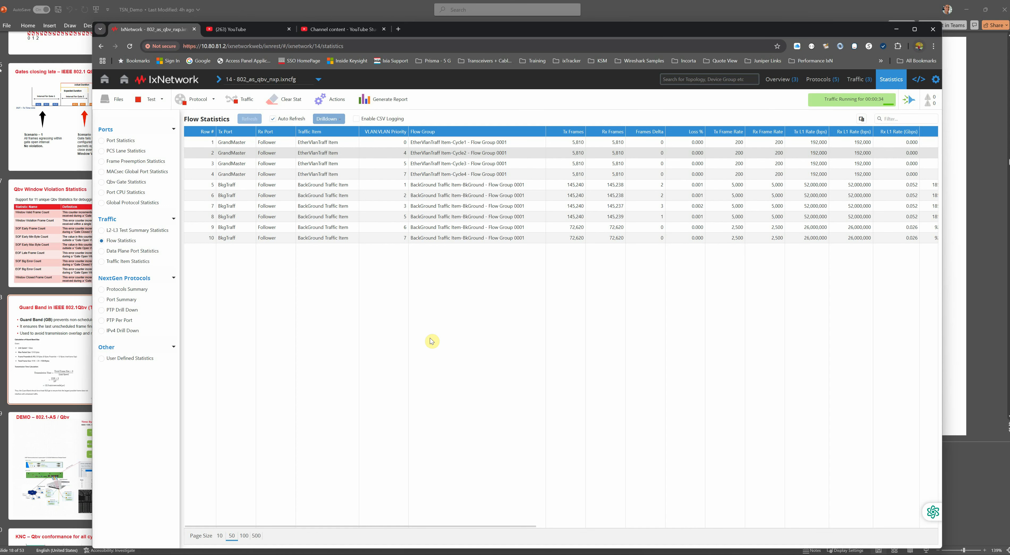
pyautogui.moveTo(469, 526); pyautogui.dragTo(887, 513)
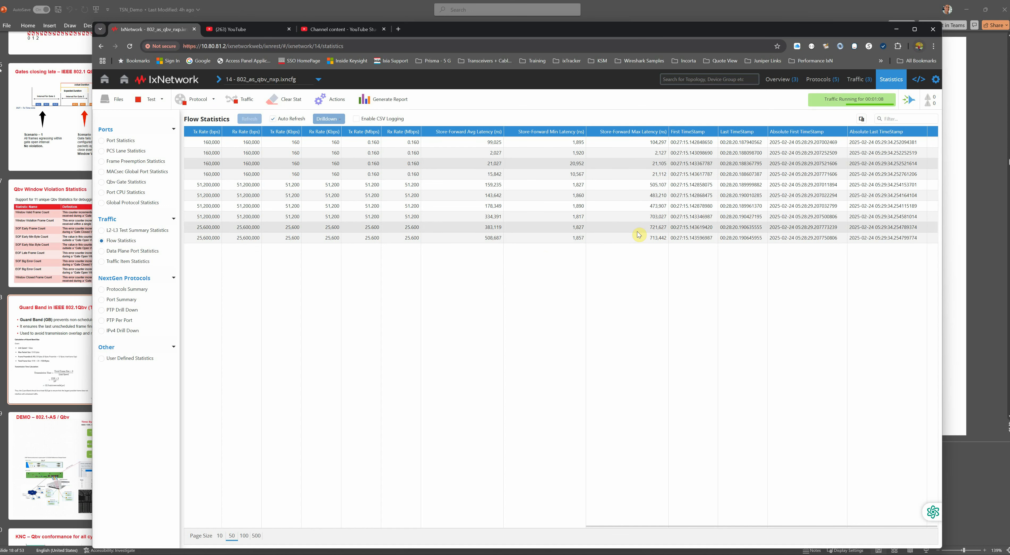
# Show the topology overview with an enlarged Flow Statistics pane and examine all flows' store-forward latency and timestamps there.
pyautogui.click(779, 80)
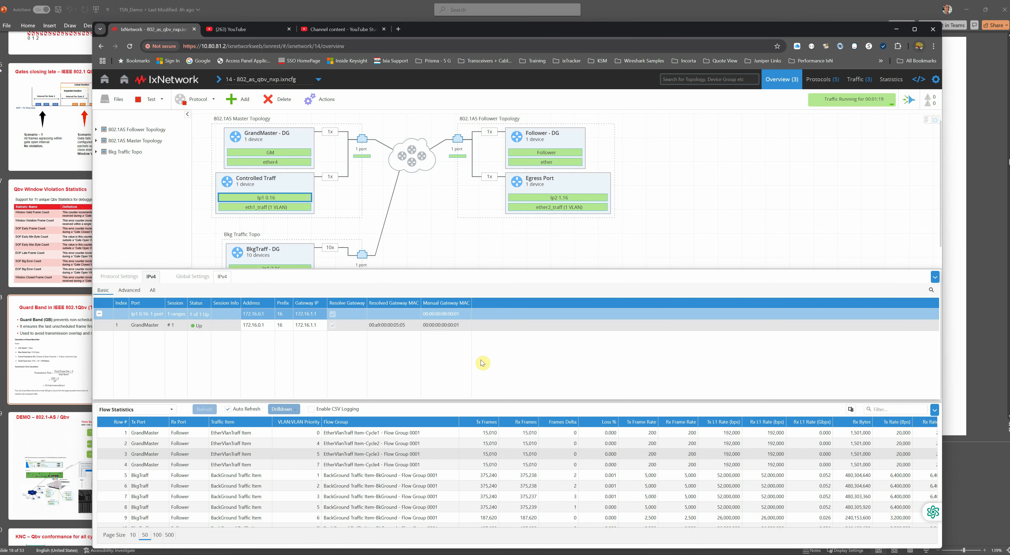
pyautogui.moveTo(505, 401); pyautogui.dragTo(467, 345)
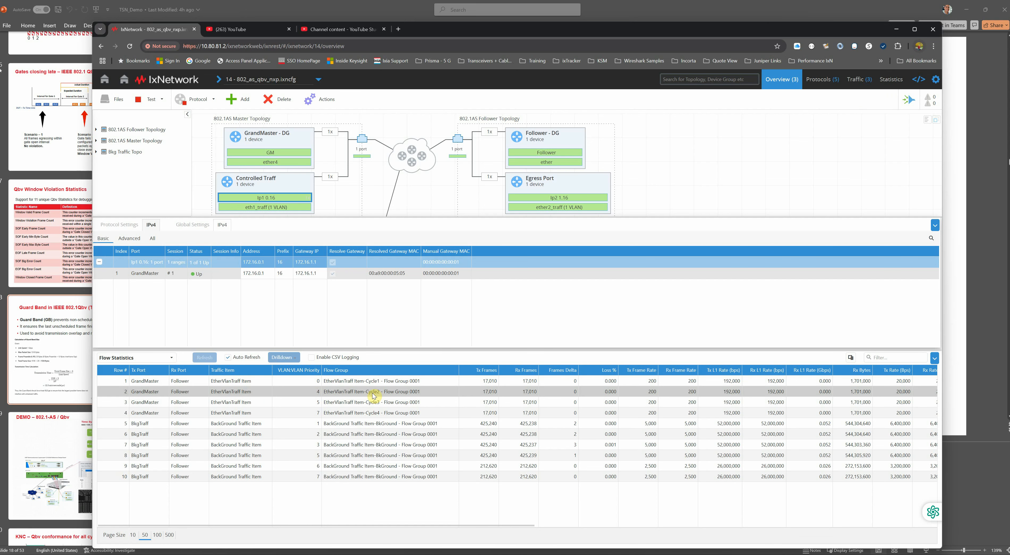
pyautogui.moveTo(523, 524); pyautogui.dragTo(933, 514)
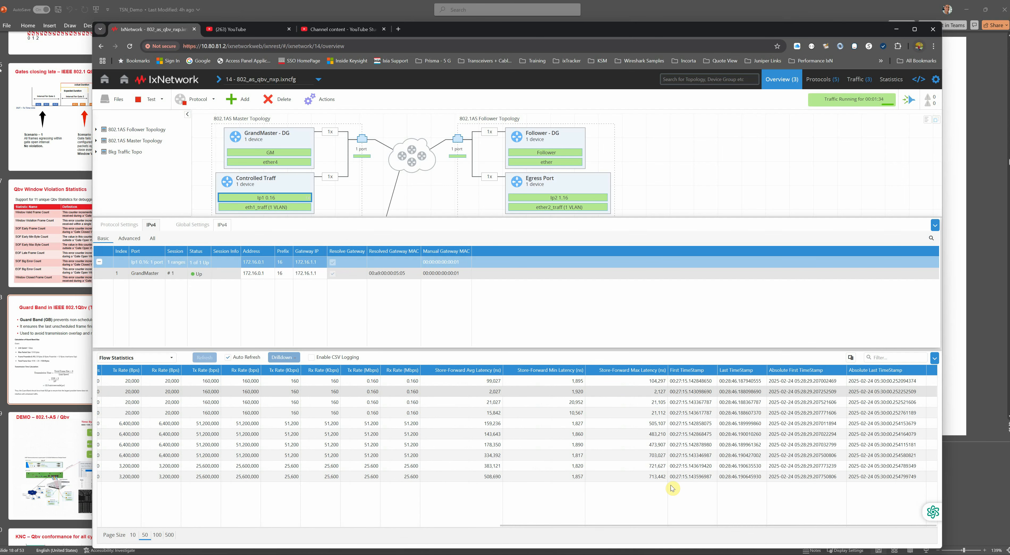